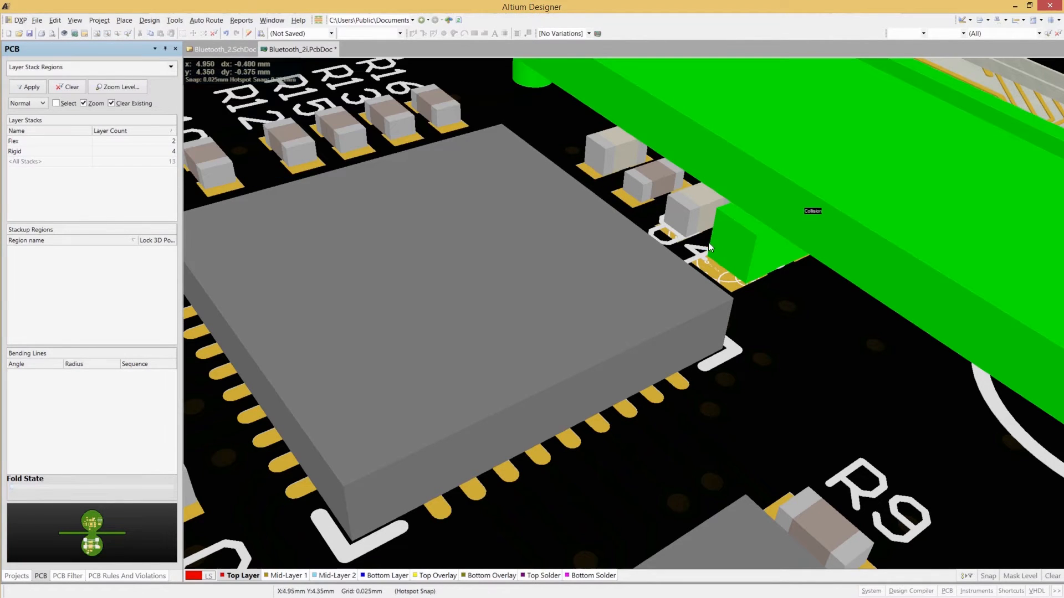
Move capacitor C20 out from under the display to the free area below R10, beside C23, rotating it horizontal.
key(0)
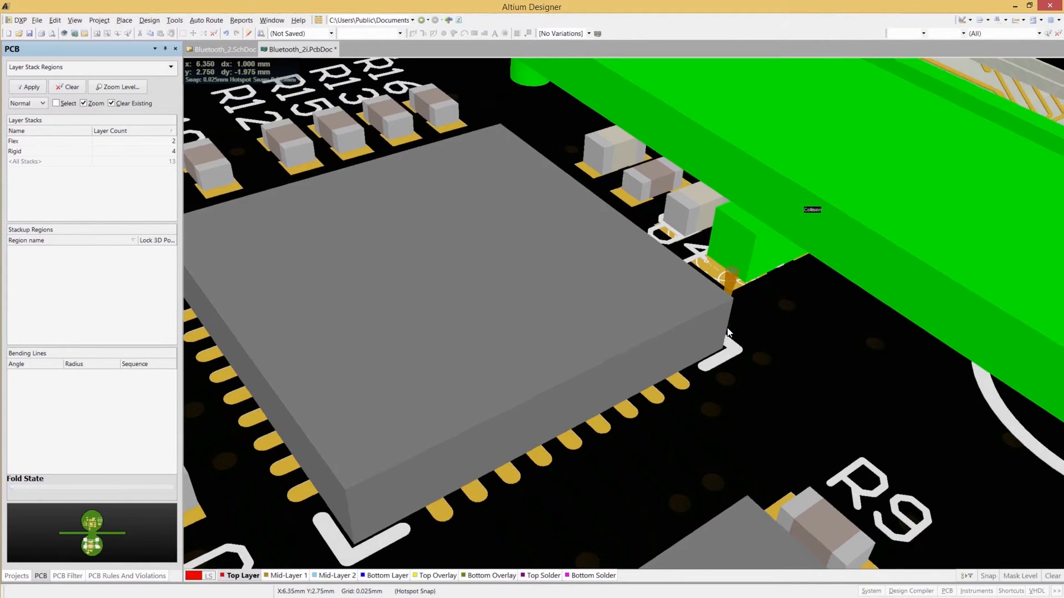
middle_drag(735, 370, 910, 462)
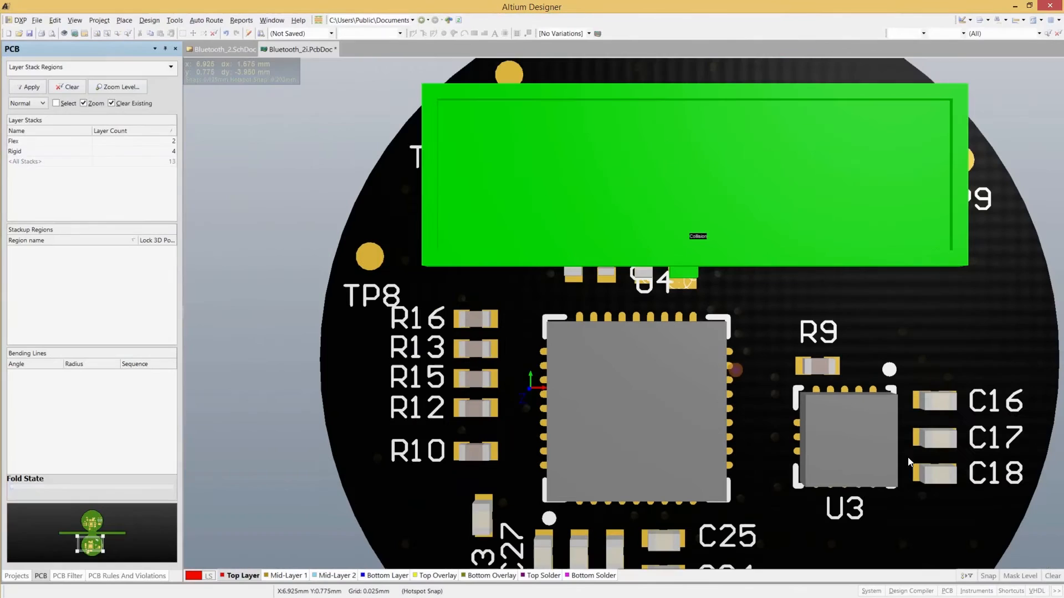
click(683, 277)
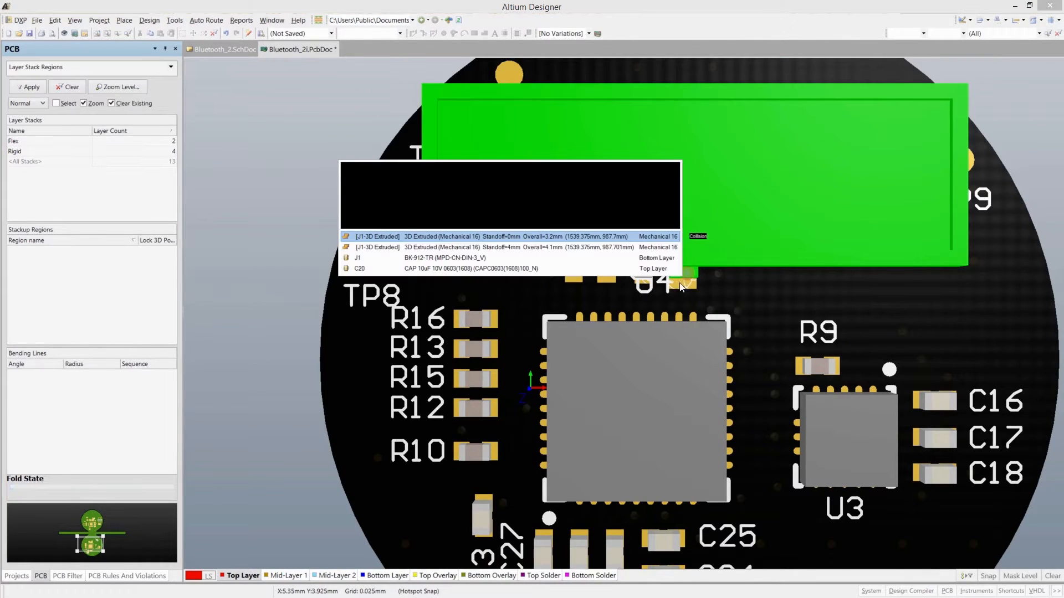
click(654, 268)
key(space)
key(space)
key(space)
key(space)
key(space)
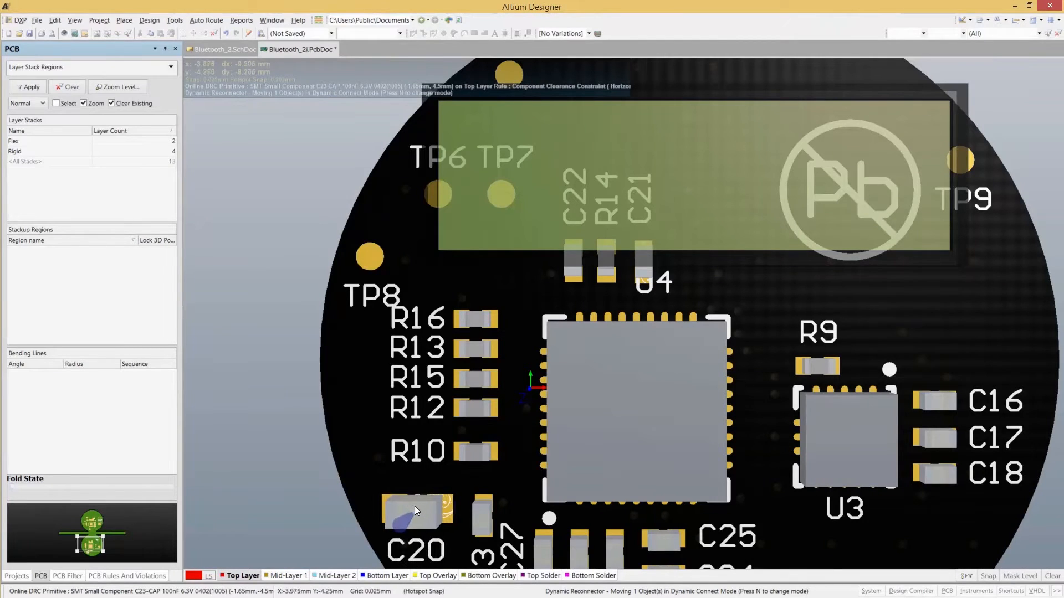
click(416, 499)
Turn on single layer mode and view both rigid boards and the flex strip at an angle in 3D.
ctrl+scroll(526, 282, down, 4)
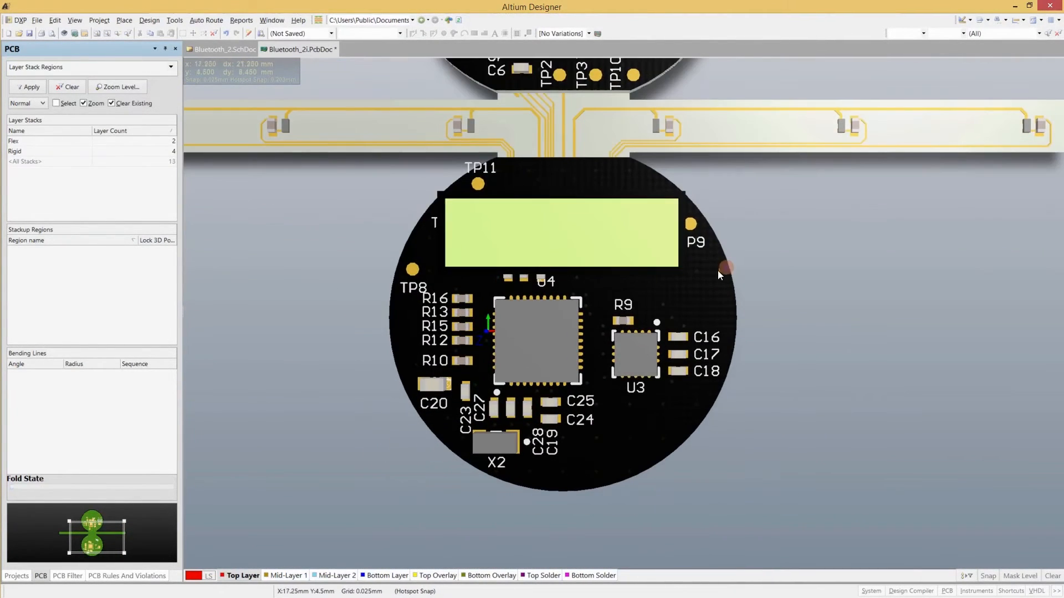
key(shift+s)
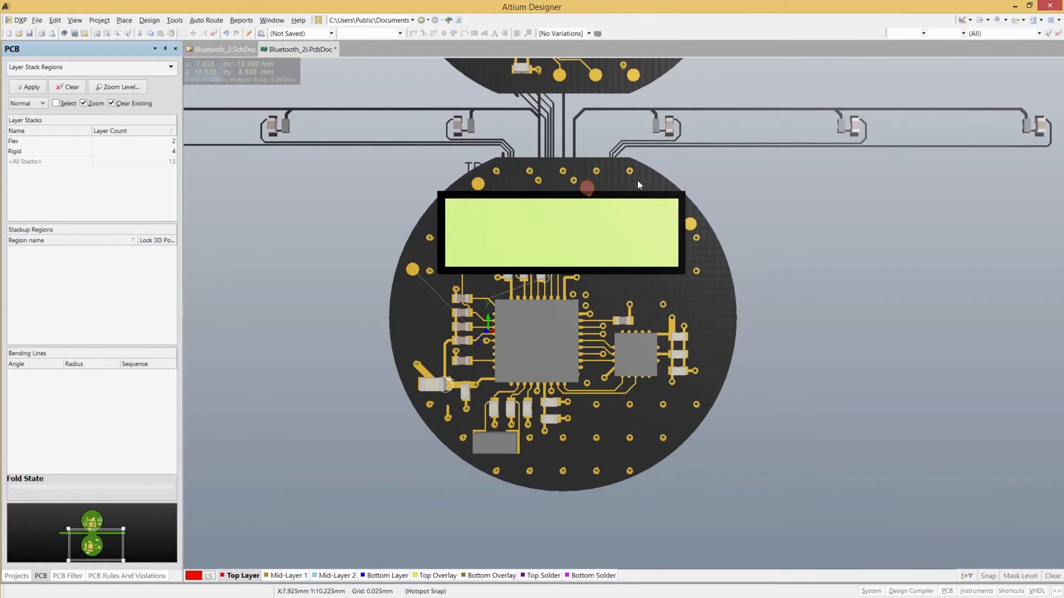
right_drag(751, 174, 649, 356)
ctrl+scroll(602, 251, down, 3)
shift+right_drag(626, 426, 280, 291)
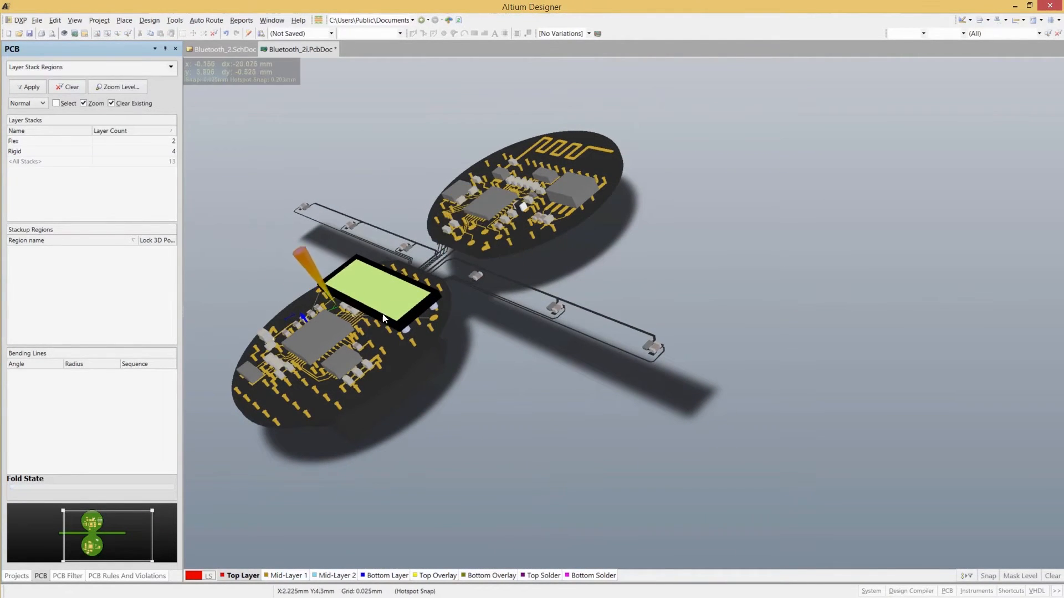
Cycle the single-layer display through all layers, from Top Layer through Top Overlay and Bottom Solder back to Top Layer.
key(KP_Add)
key(KP_Add)
key(KP_Add)
key(KP_Add)
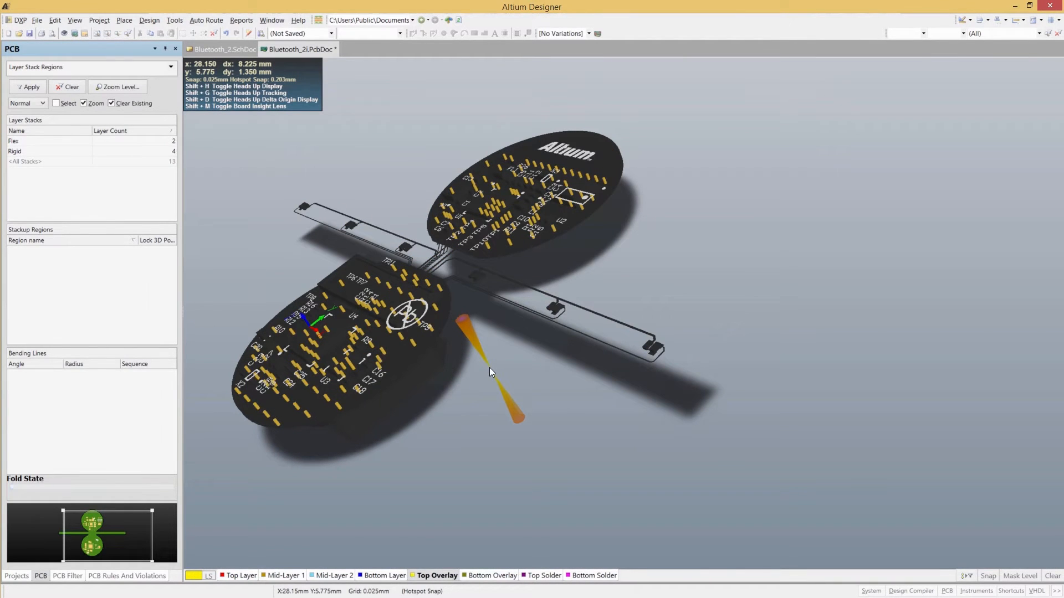
key(KP_Add)
key(KP_Add)
key(KP_Add)
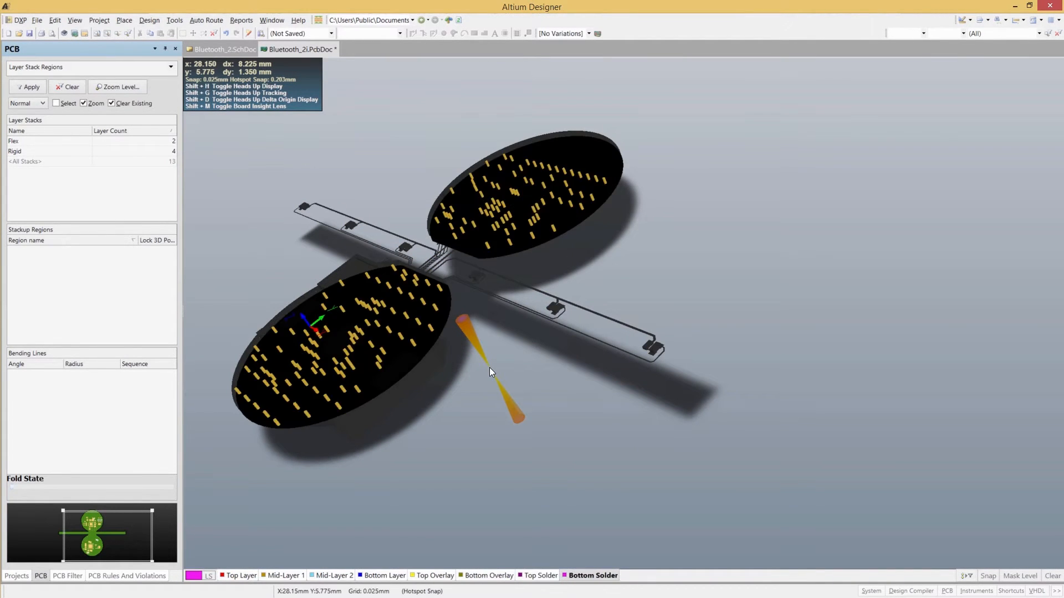
key(KP_Add)
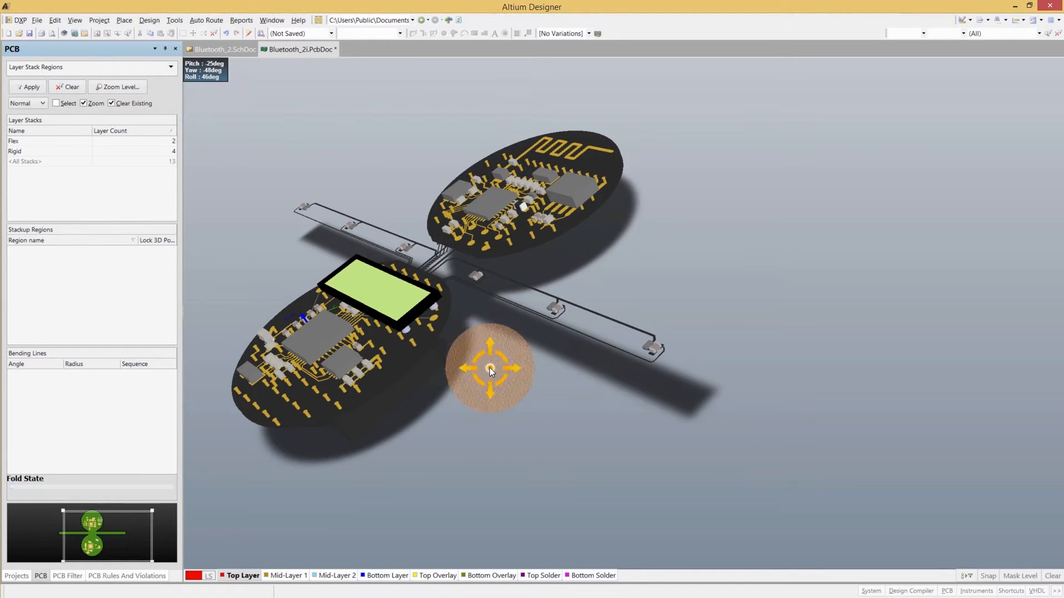
Turn off single layer mode and restore the straight top-down 3D view of the whole board.
key(shift+s)
key(0)
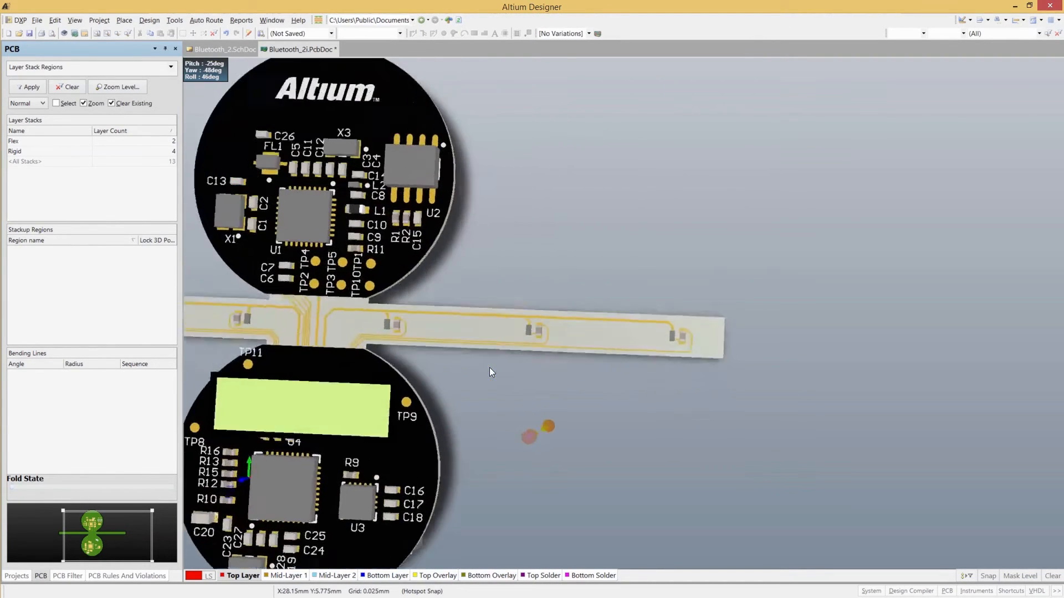
right_drag(801, 364, 792, 432)
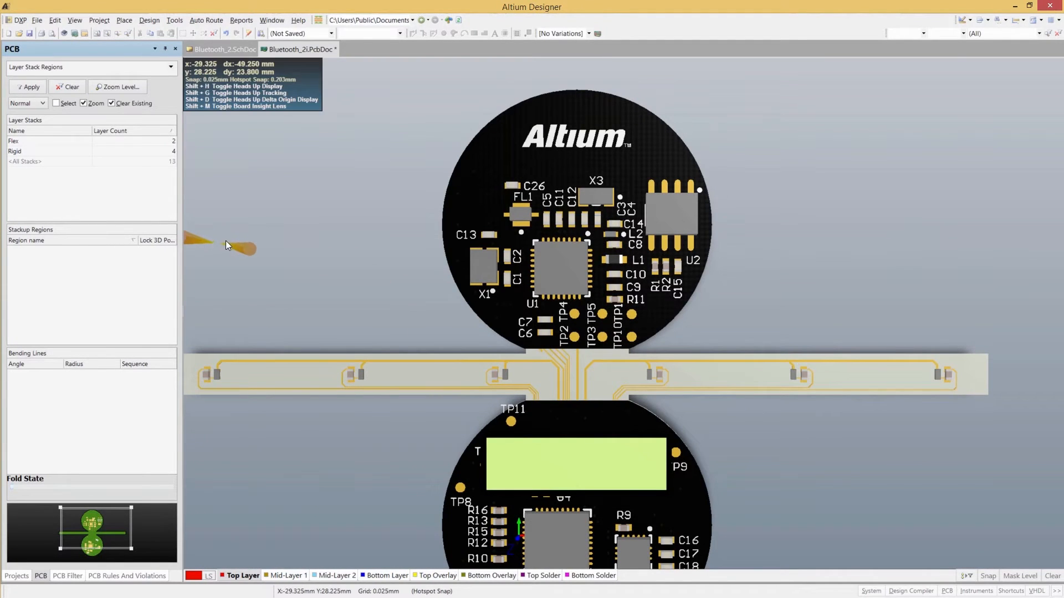
Export the board as the PARASOLID file Parasolid_Bluetooth_2i.x_t with all components and copper included, copying the destination folder's path.
click(32, 21)
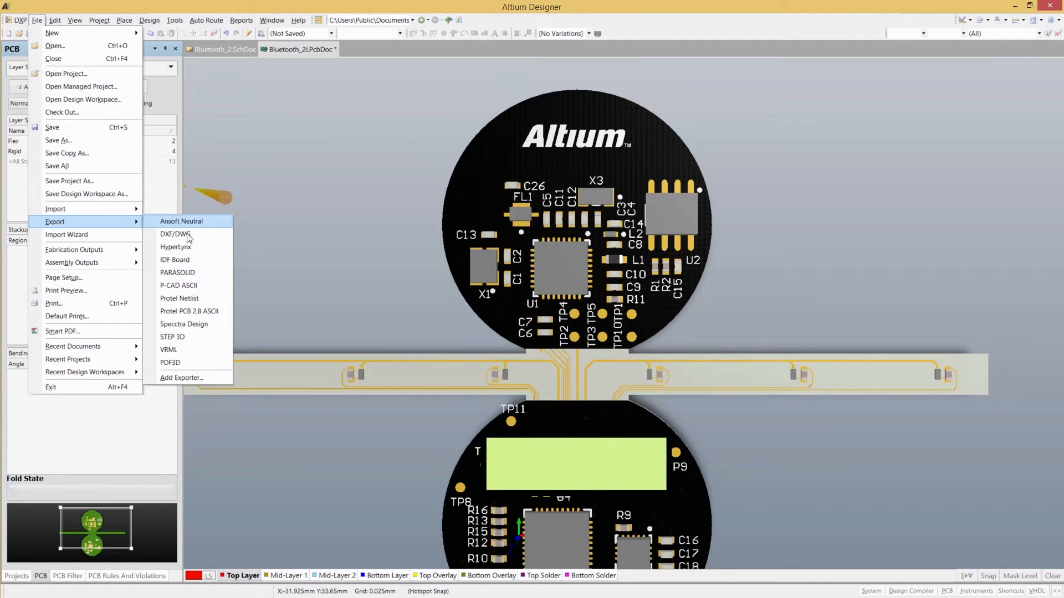
click(234, 335)
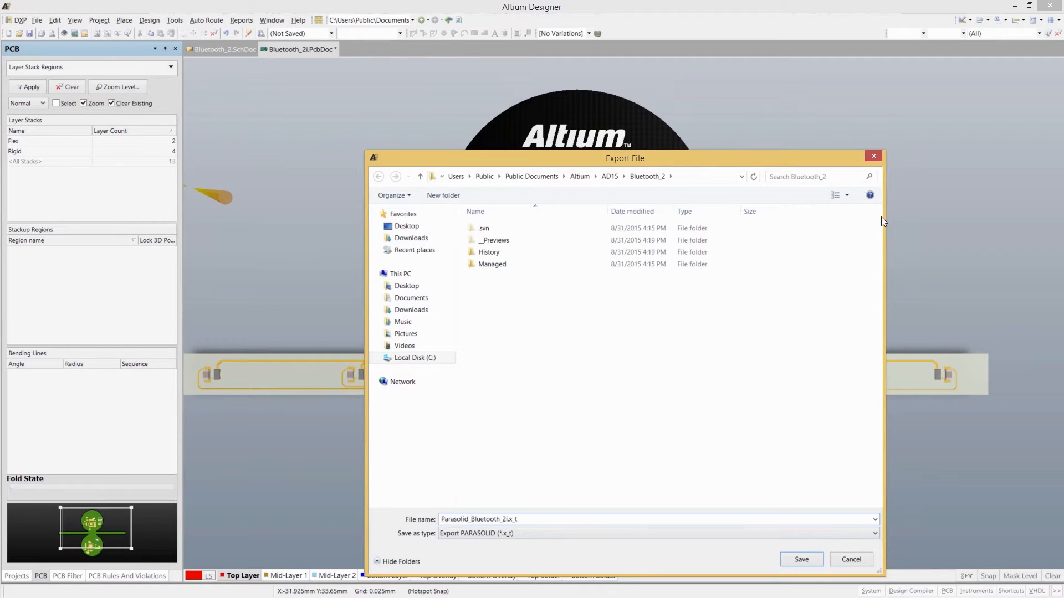
key(alt+d)
key(ctrl+c)
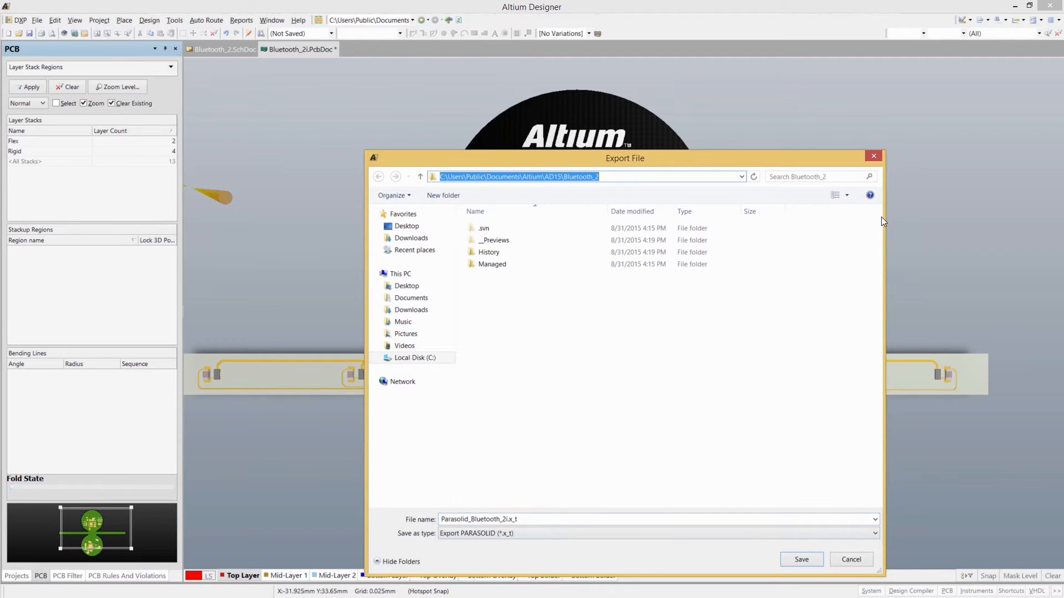
click(804, 564)
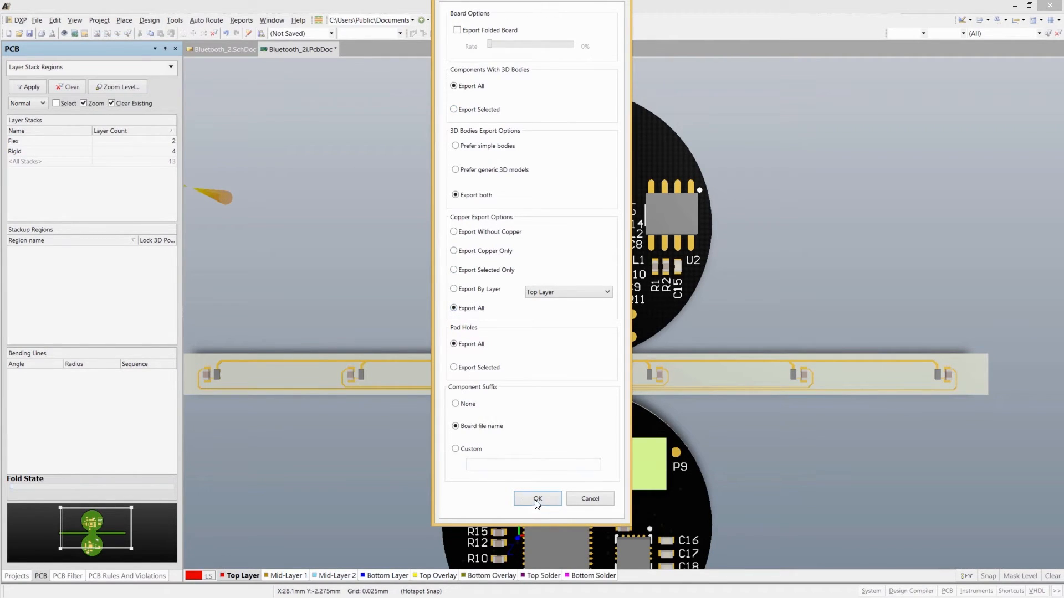
key(Return)
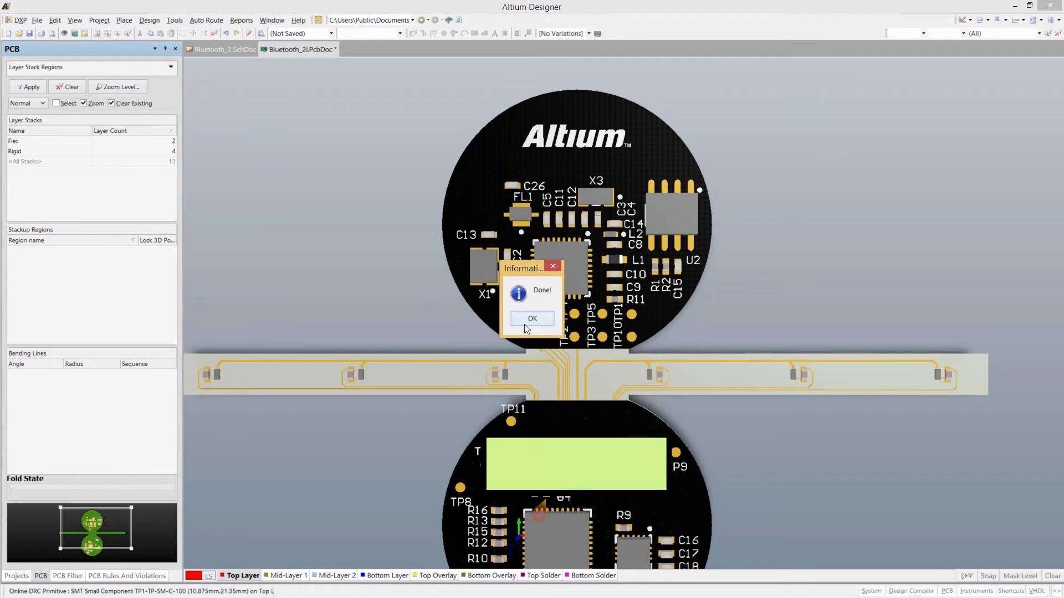
click(531, 320)
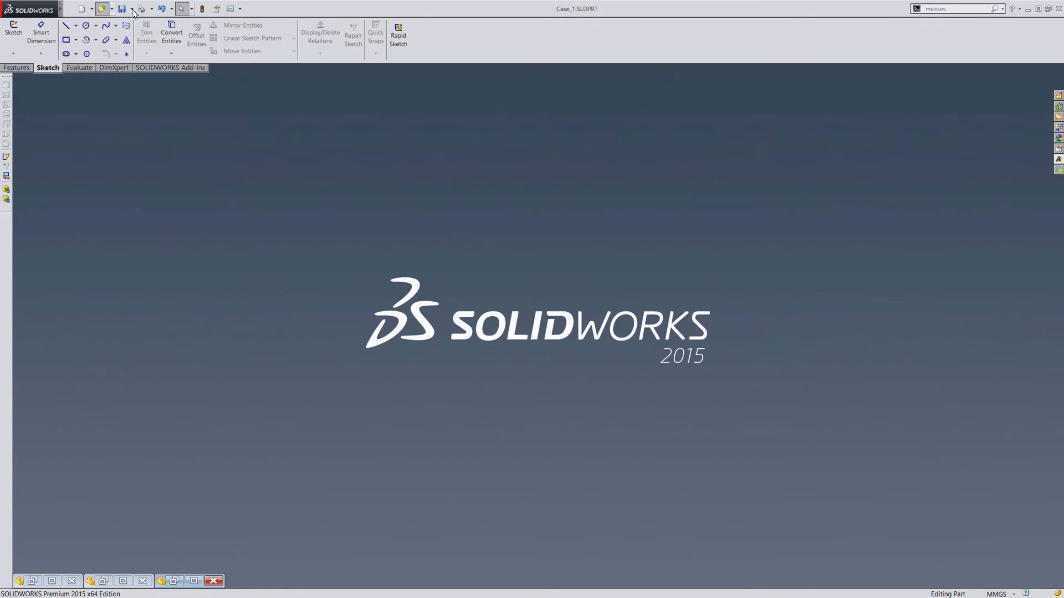
In SOLIDWORKS, open Parasolid_Bluetooth_2i.x_t from the copied Bluetooth_2 folder path.
click(422, 124)
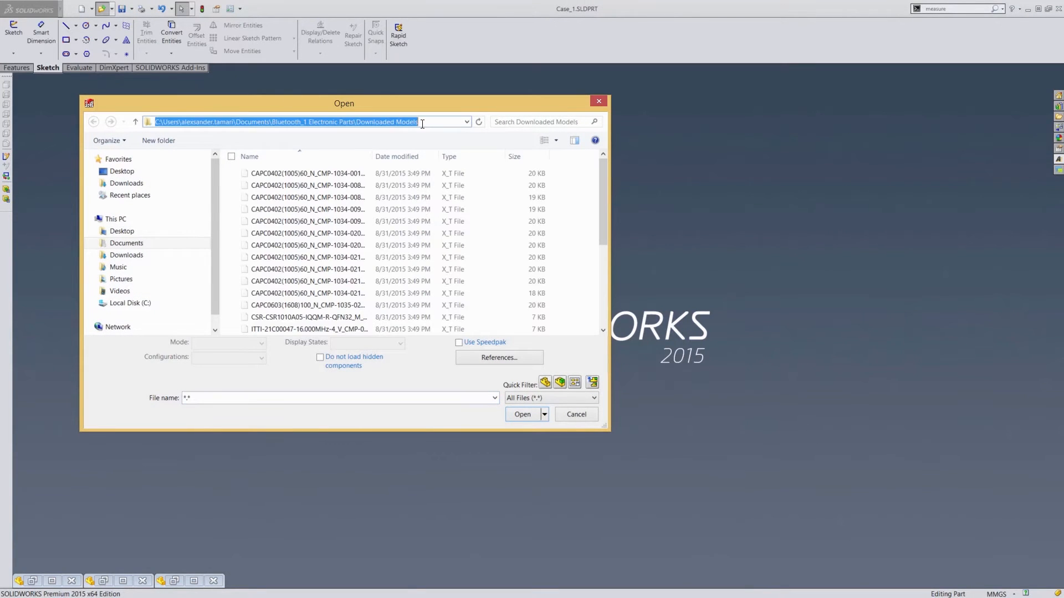
key(ctrl+v)
key(Return)
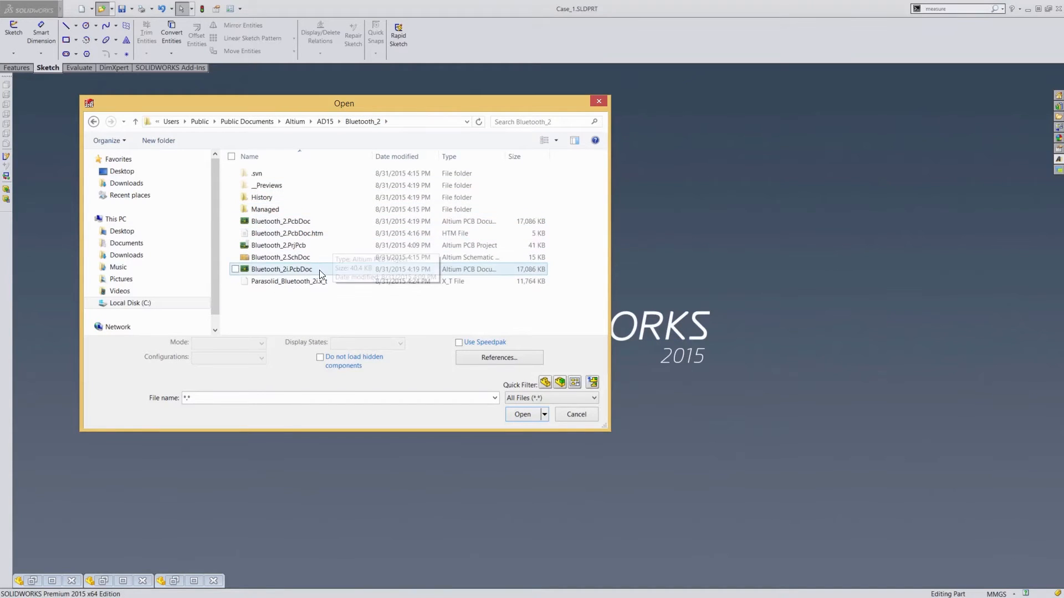
click(324, 283)
click(515, 409)
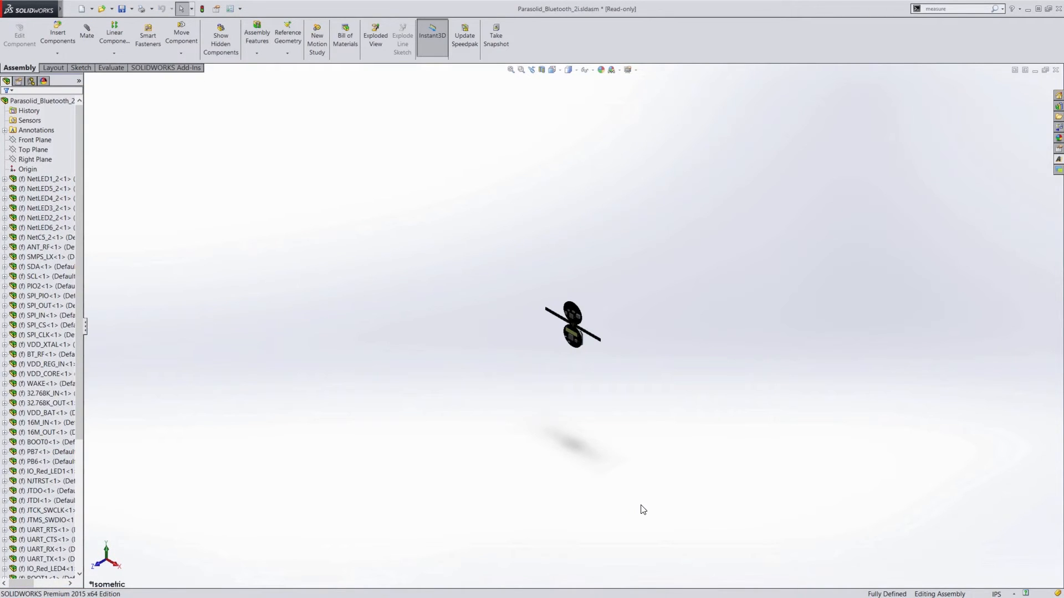
Set the component display of the BoardBluetooth_2i component to Wireframe and inspect the copper inside the board.
scroll(569, 327, down, 5)
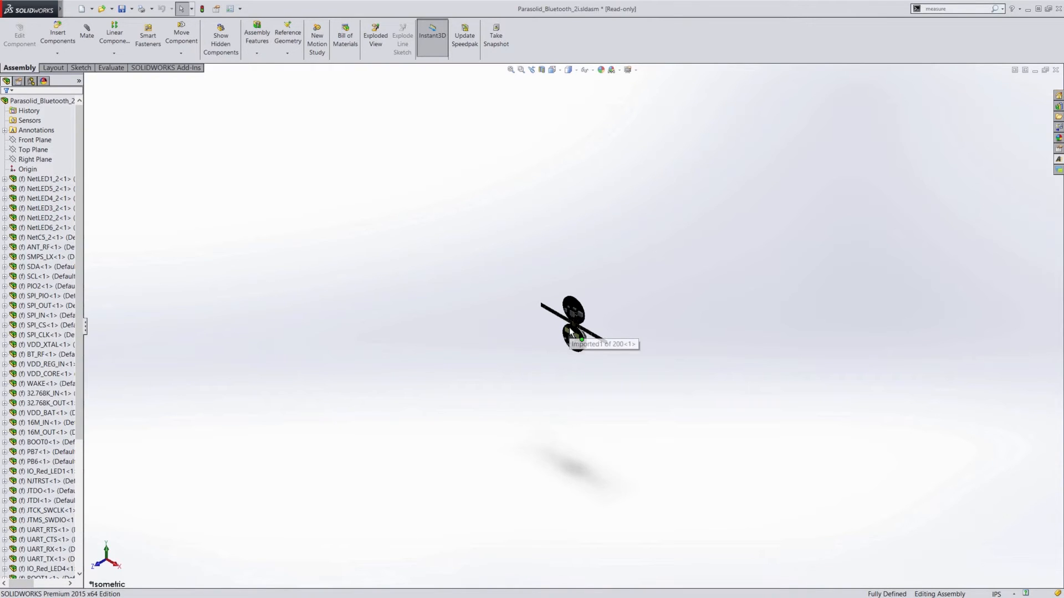
scroll(570, 330, down, 6)
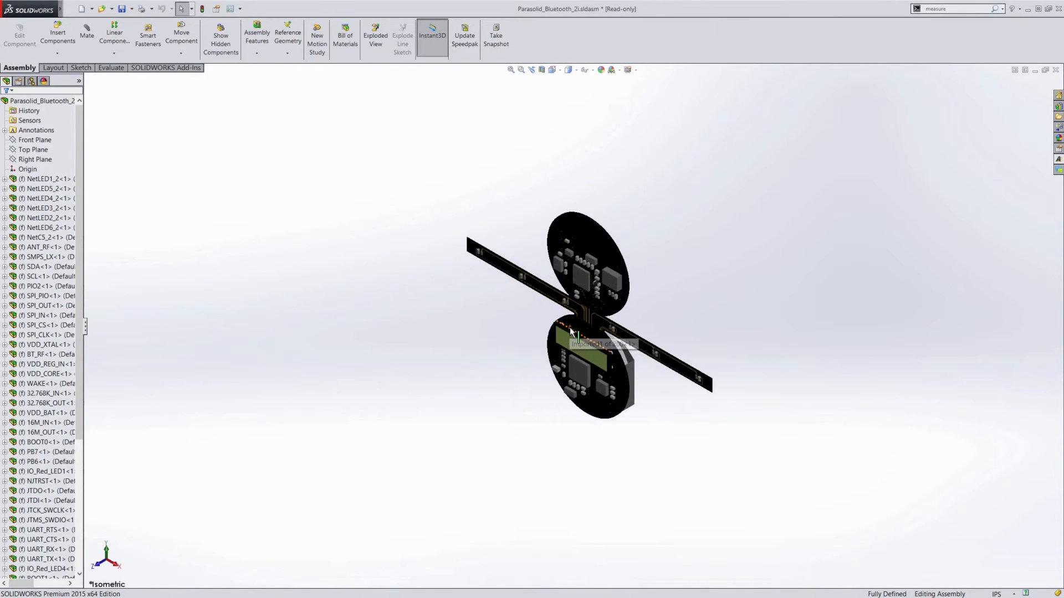
scroll(571, 331, down, 2)
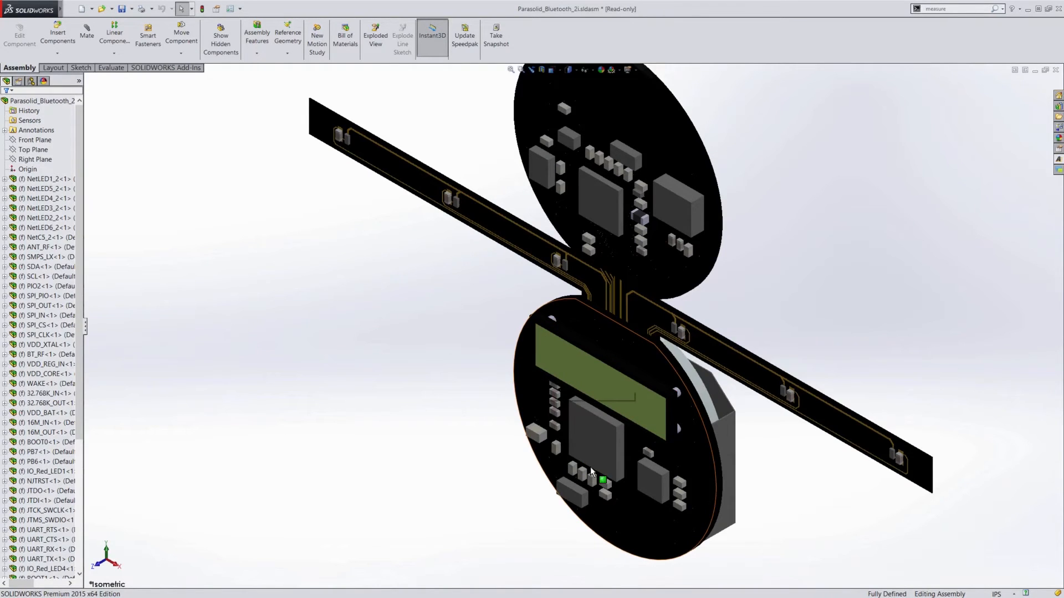
click(632, 547)
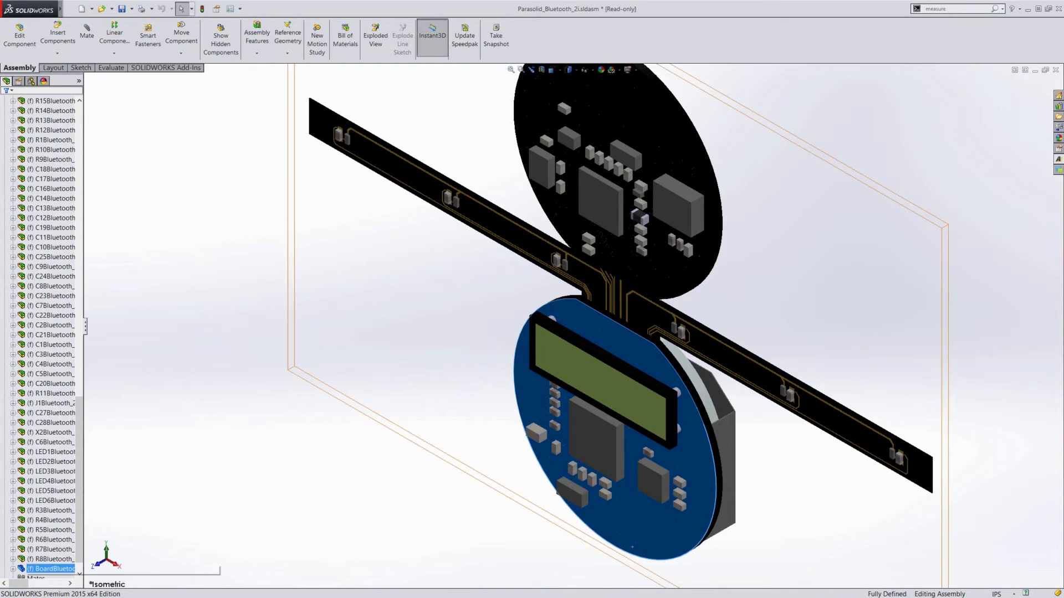
right_click(62, 572)
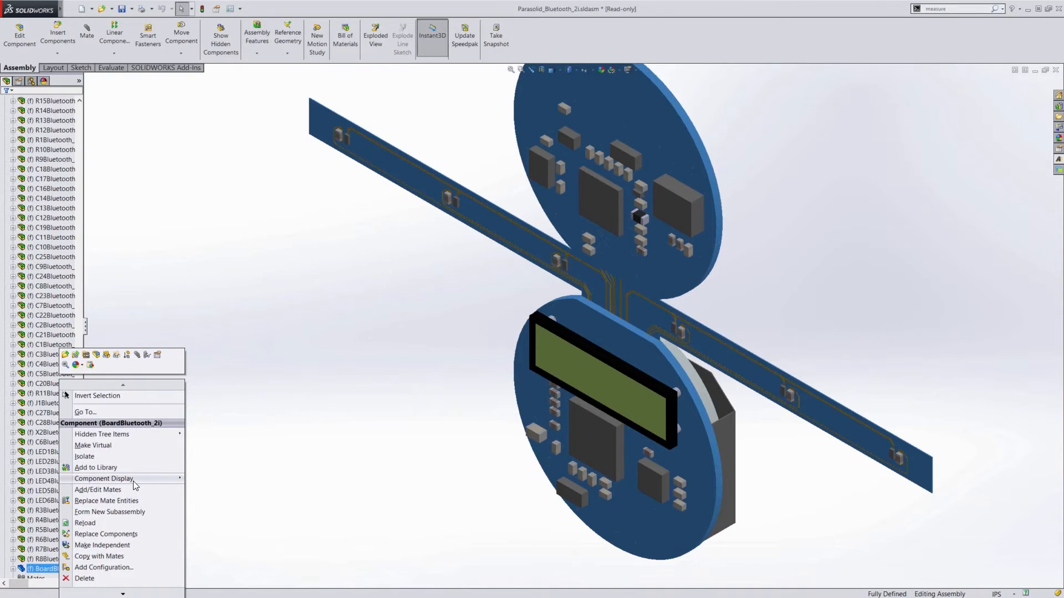
mouse_move(134, 480)
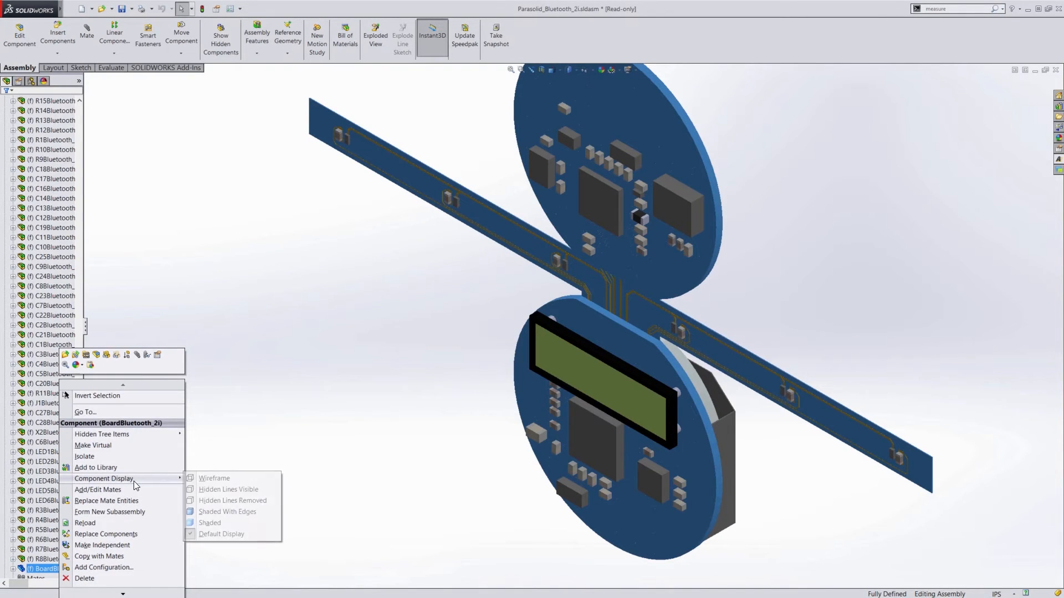
click(259, 479)
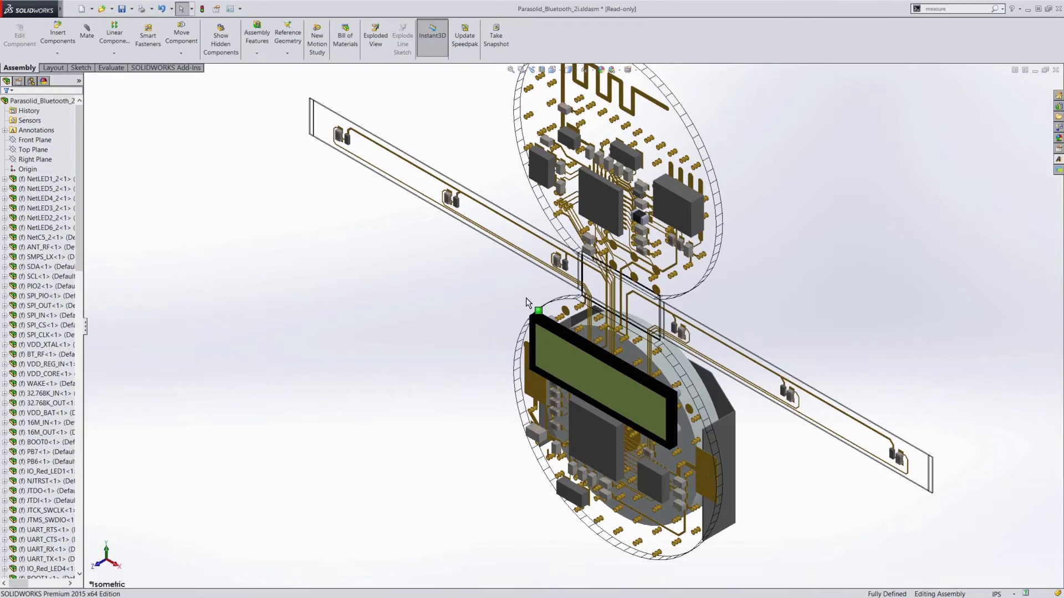
middle_drag(608, 288, 869, 211)
Switch to Altium Designer and load BluetoothEnclosure.STEP as an embedded generic 3D body with a standoff height of -8.5 mm.
key(alt+Tab)
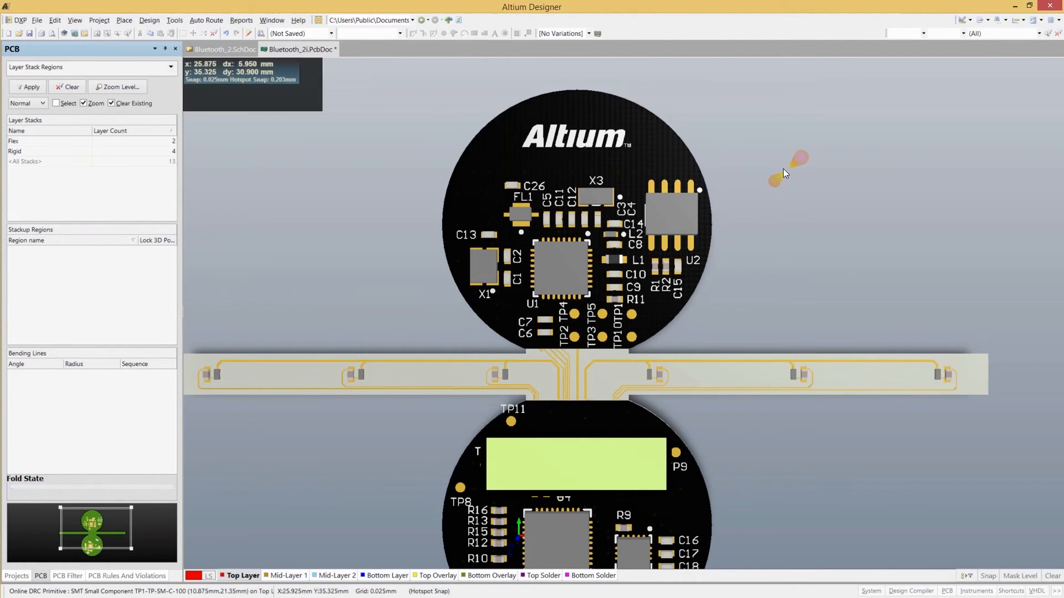
click(124, 20)
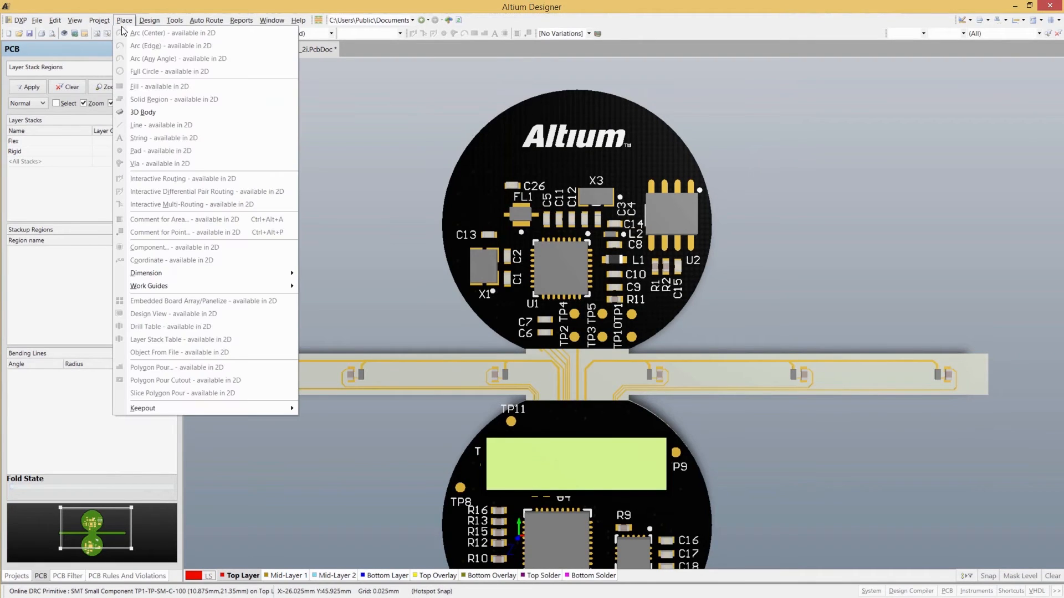
click(182, 132)
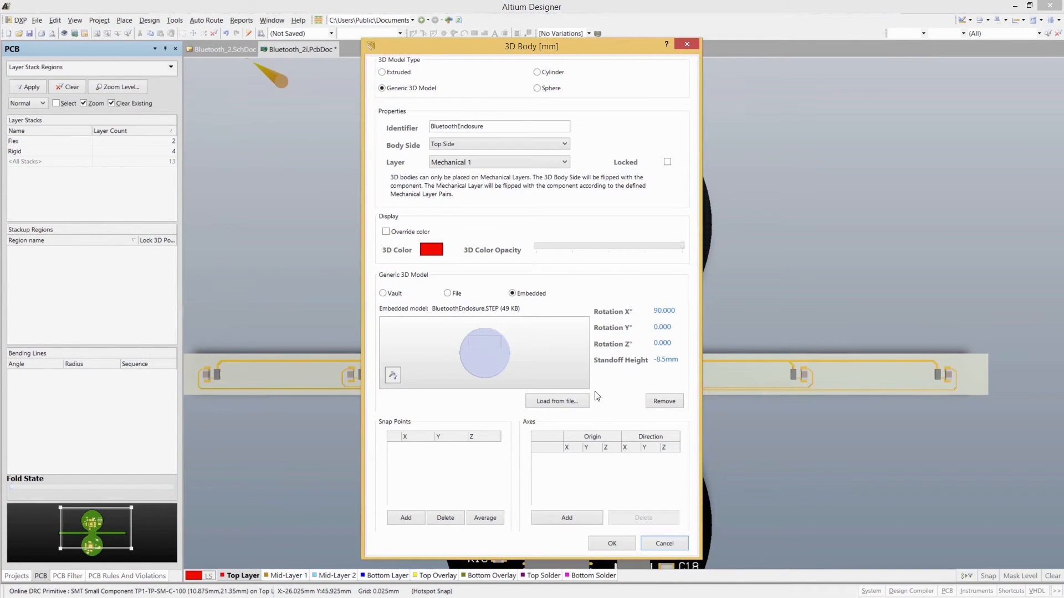
click(579, 401)
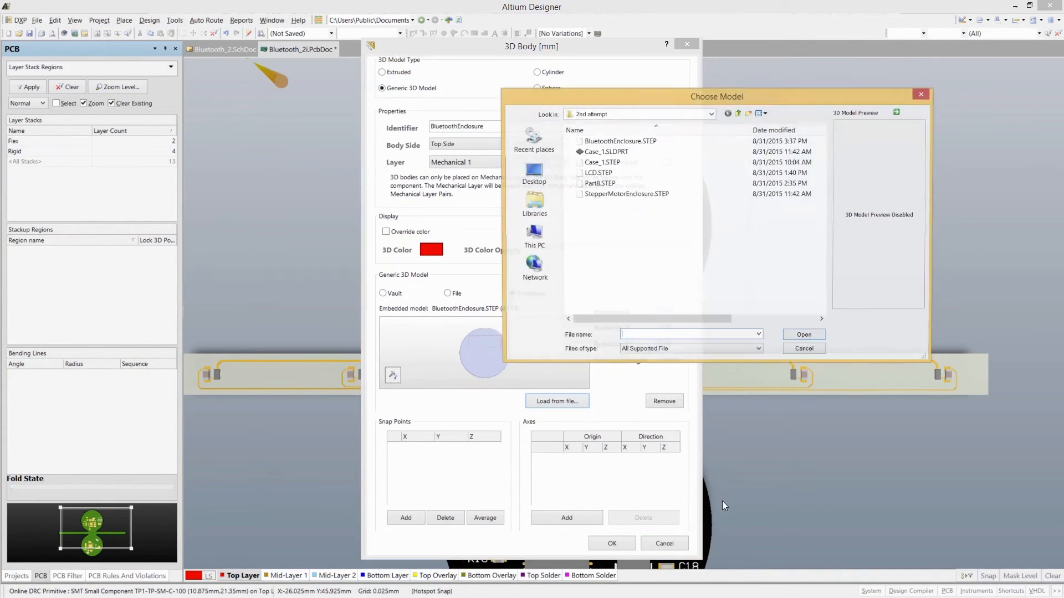
click(615, 141)
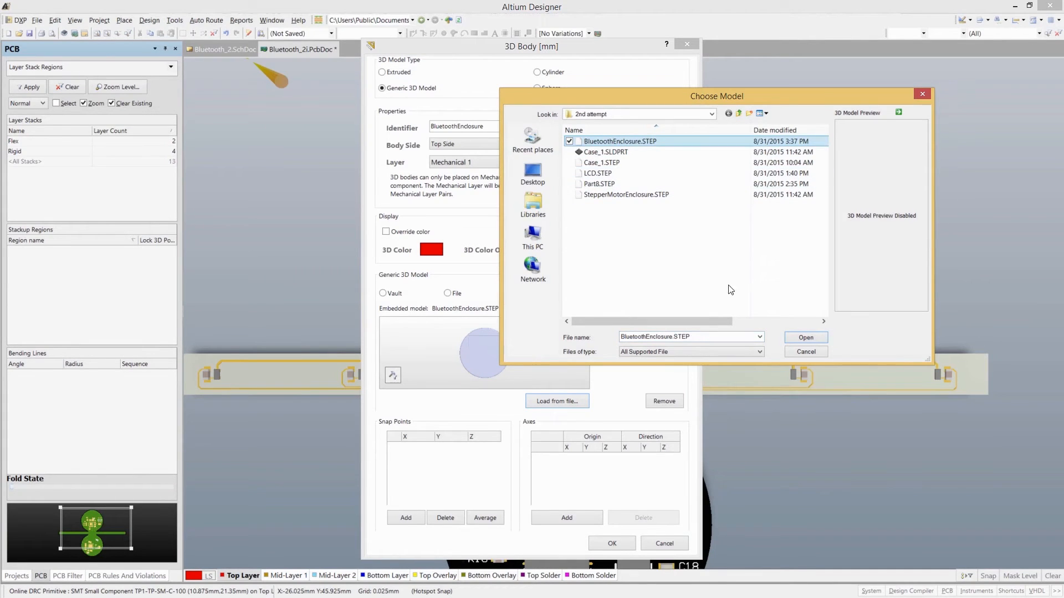
click(804, 338)
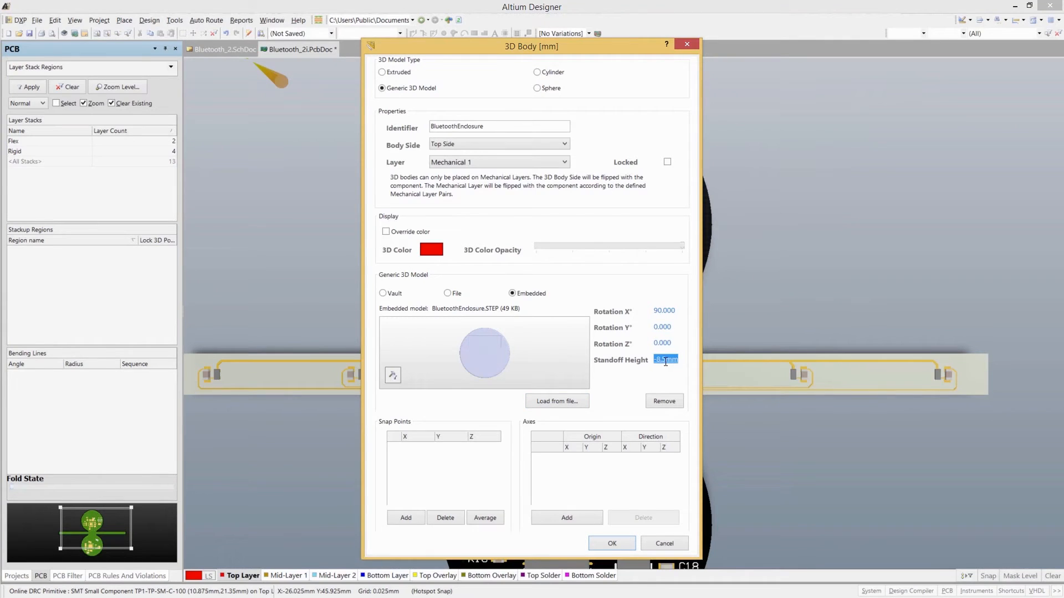
Place the enclosure body over the lower round board section so its window frames the LCD, without adding another body.
click(623, 542)
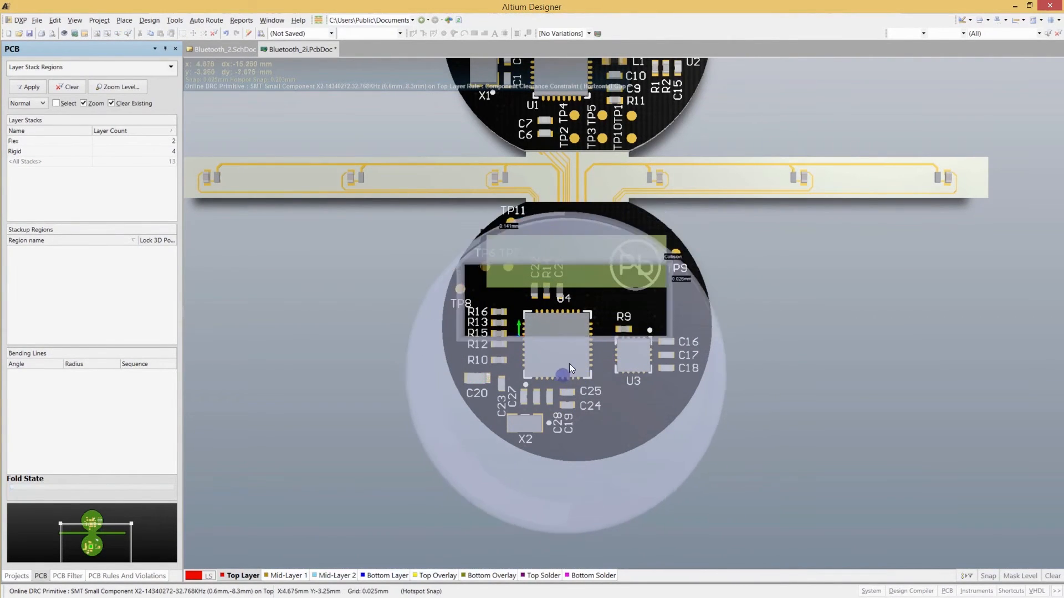
click(573, 332)
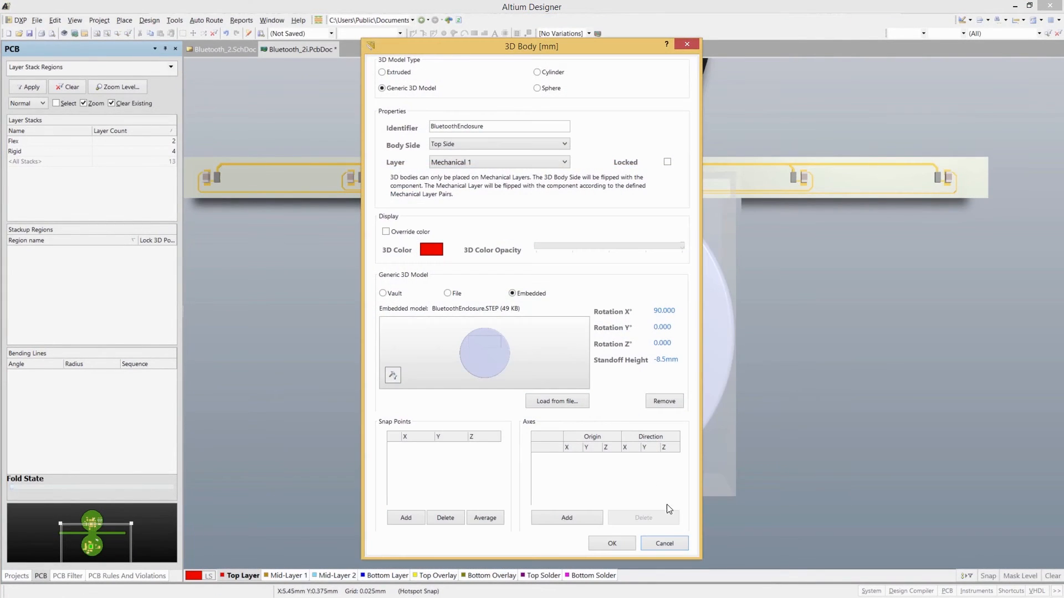
click(665, 543)
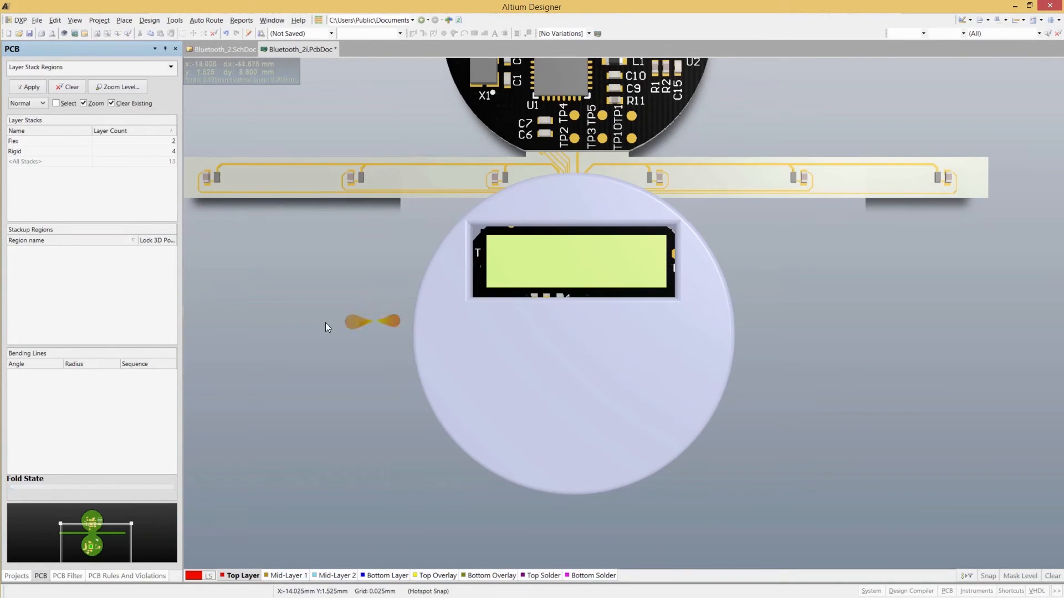
Fold the rigid-flex board completely and inspect from several angles how it fits inside the enclosure.
drag(24, 490, 178, 490)
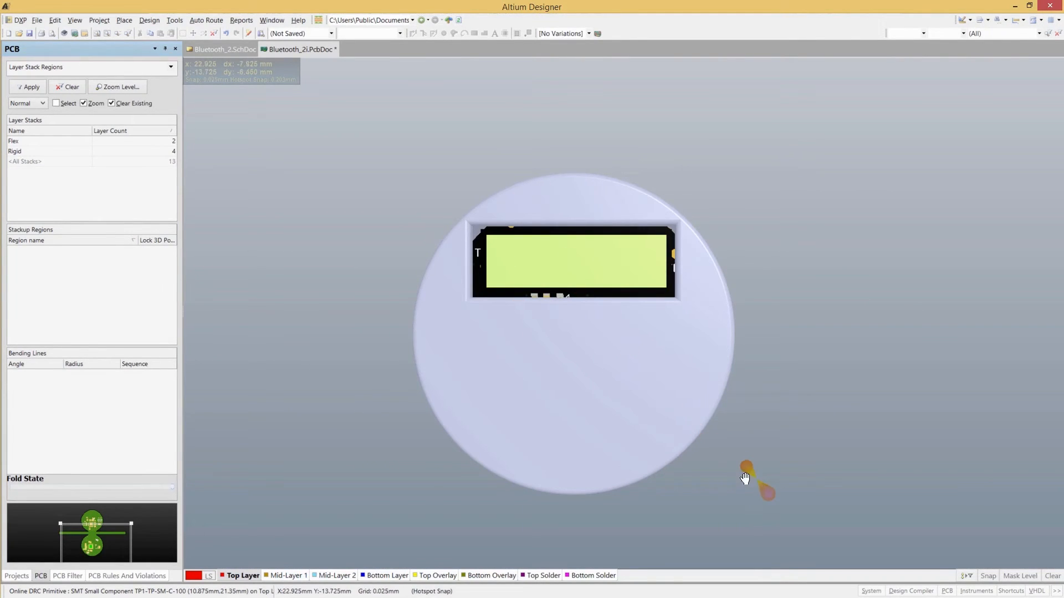
shift+right_drag(759, 487, 665, 441)
shift+right_drag(496, 357, 598, 594)
key(0)
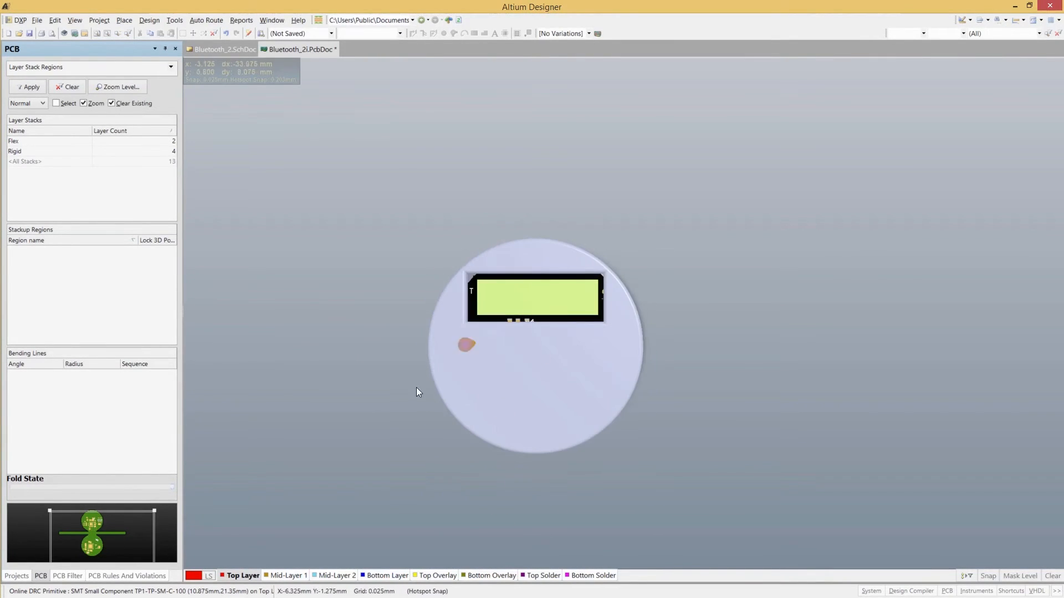
shift+right_drag(508, 449, 547, 492)
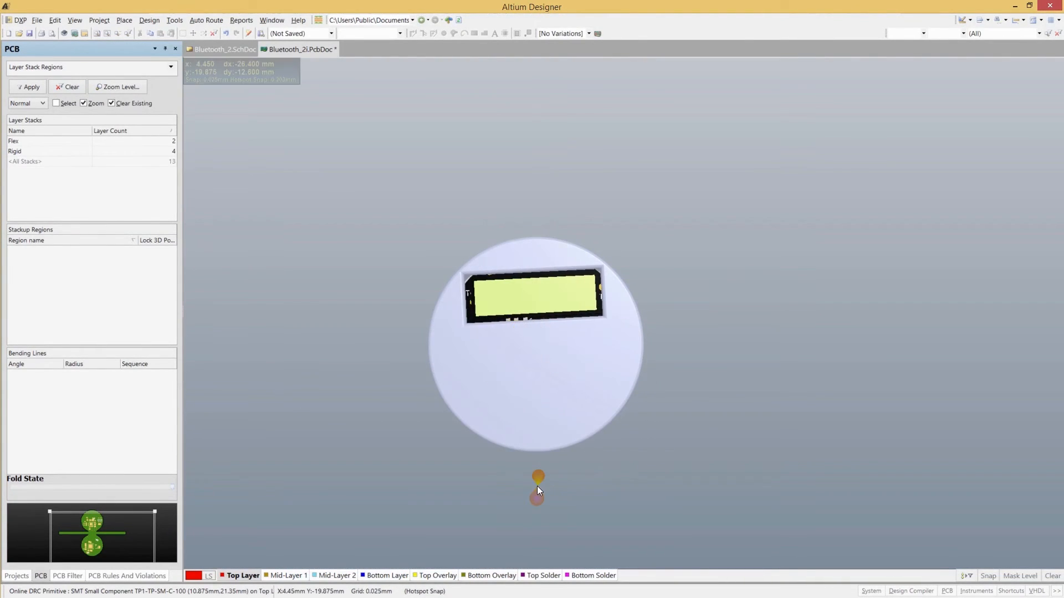
key(0)
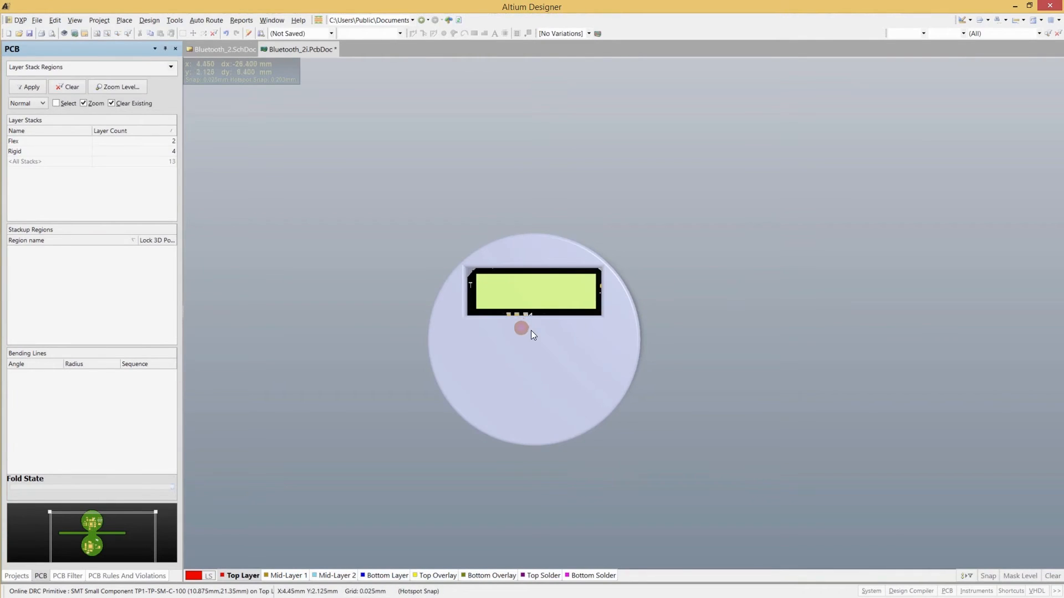
Remove the enclosure body from the folded board and unfold the board to its flat state.
ctrl+scroll(539, 331, up, 2)
click(660, 369)
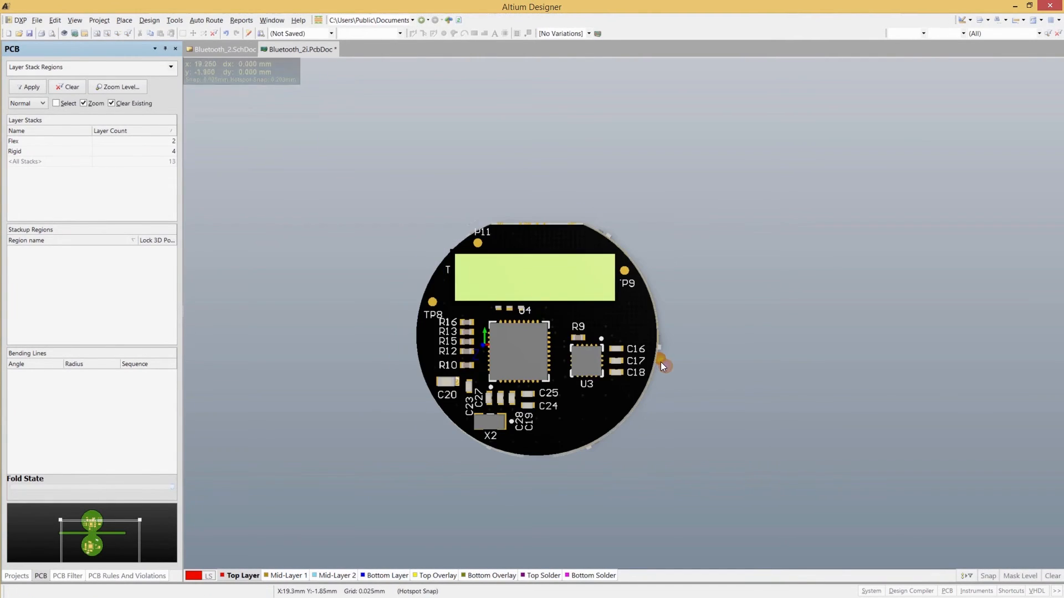
drag(173, 490, 8, 486)
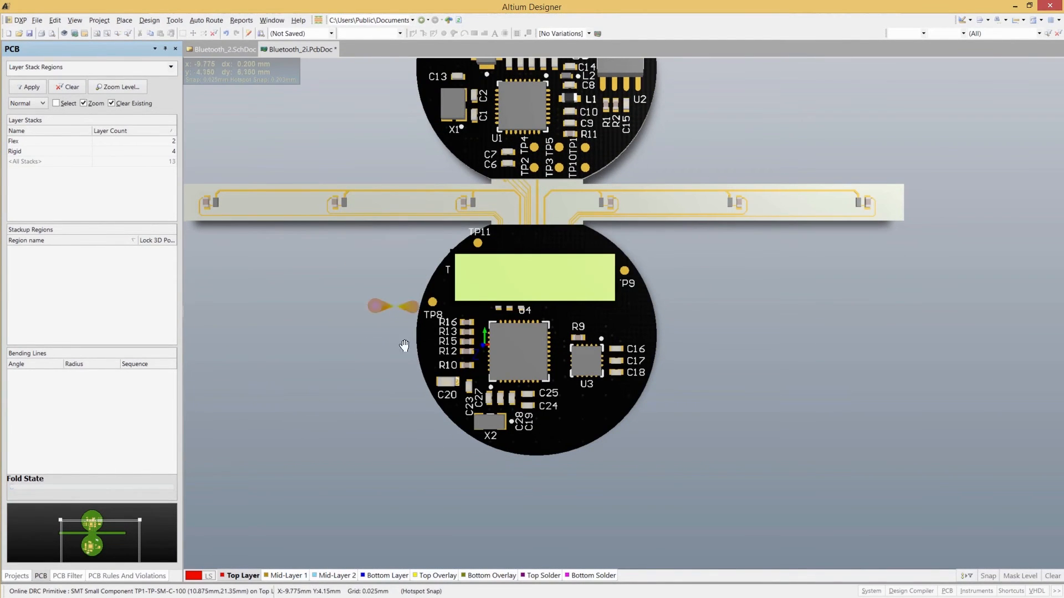
right_drag(396, 303, 433, 430)
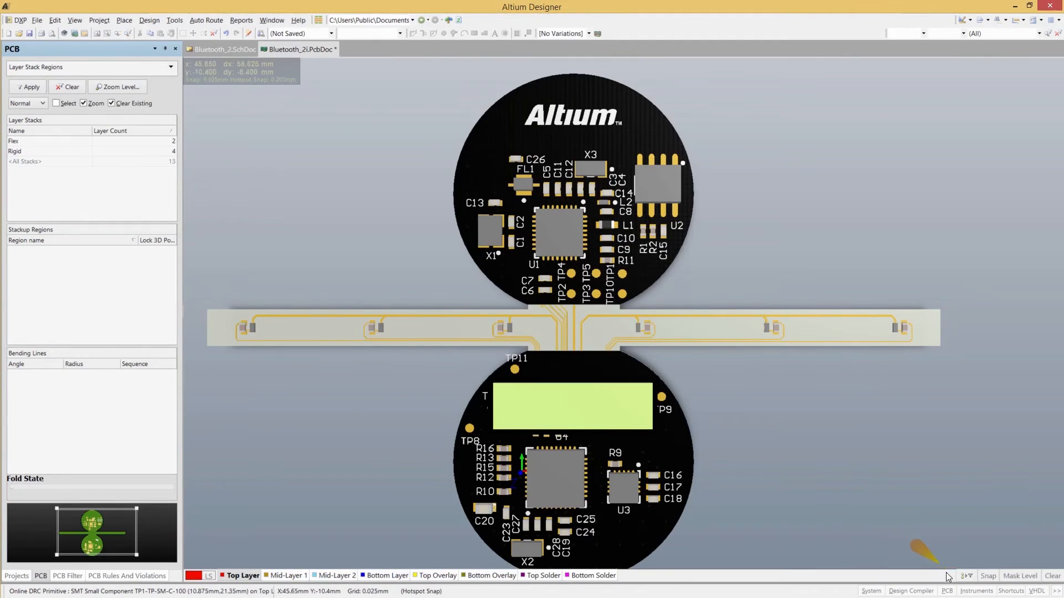
Push the Bluetooth_2 design to the SolidWorks Collaboration server with the comment "initial commit".
click(947, 592)
click(975, 544)
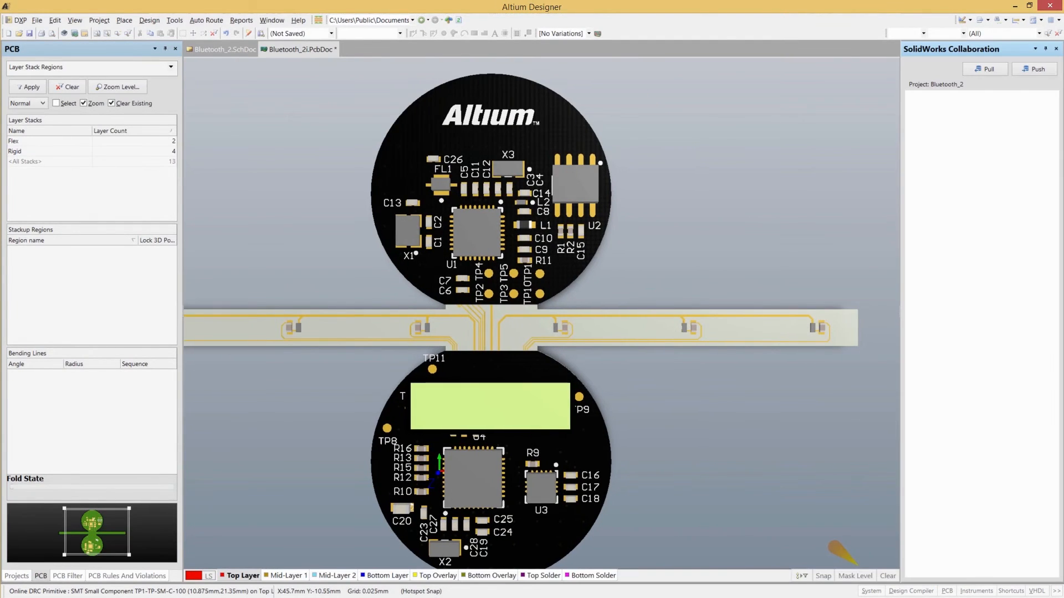
click(1034, 73)
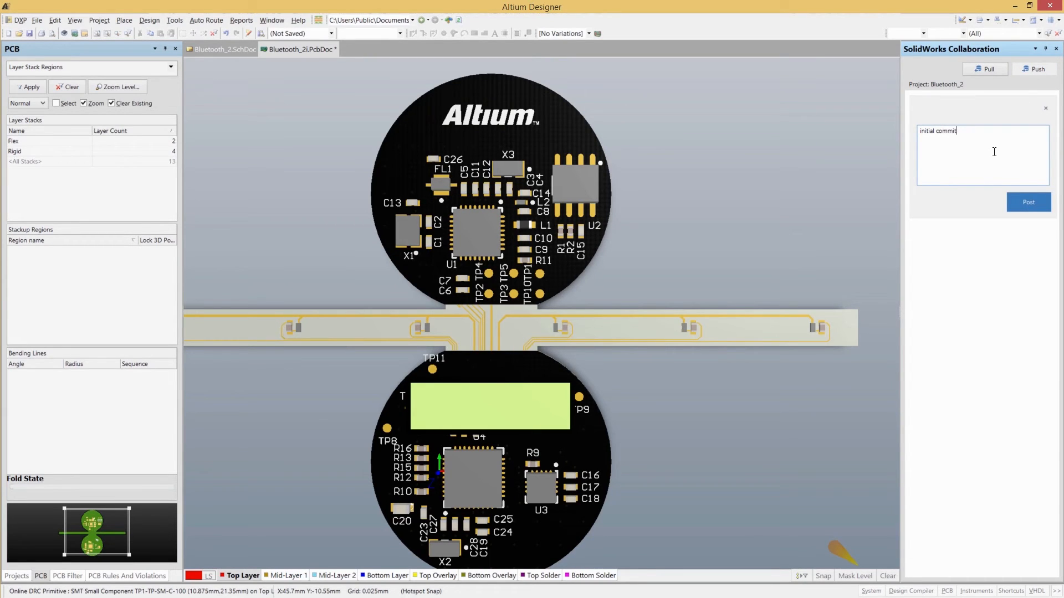
click(1039, 201)
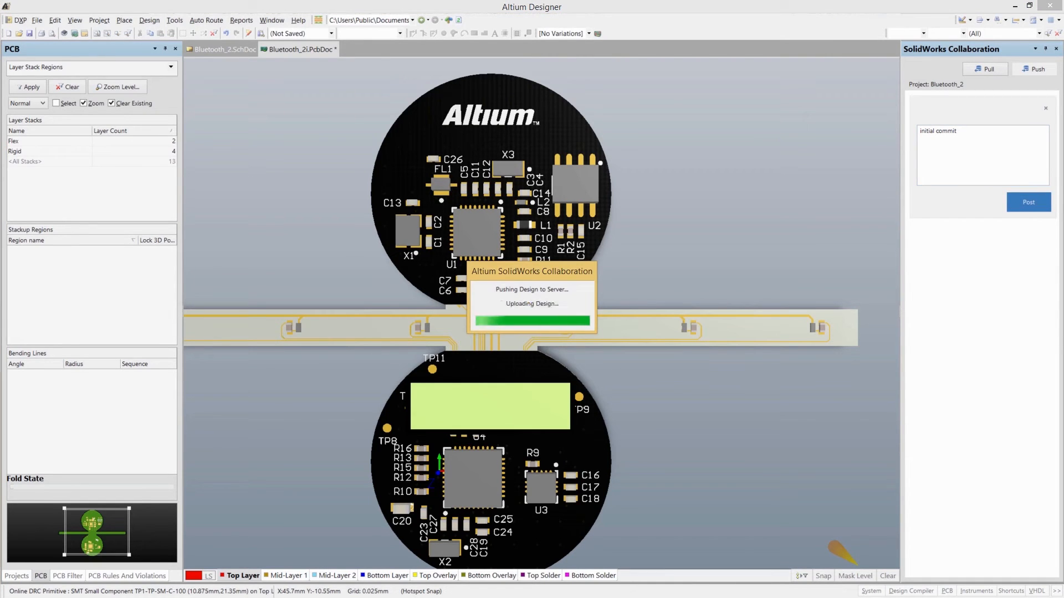
Switch to SOLIDWORKS and pull the managed project Bluetooth_2 from the vault as a board assembly.
key(alt+Tab)
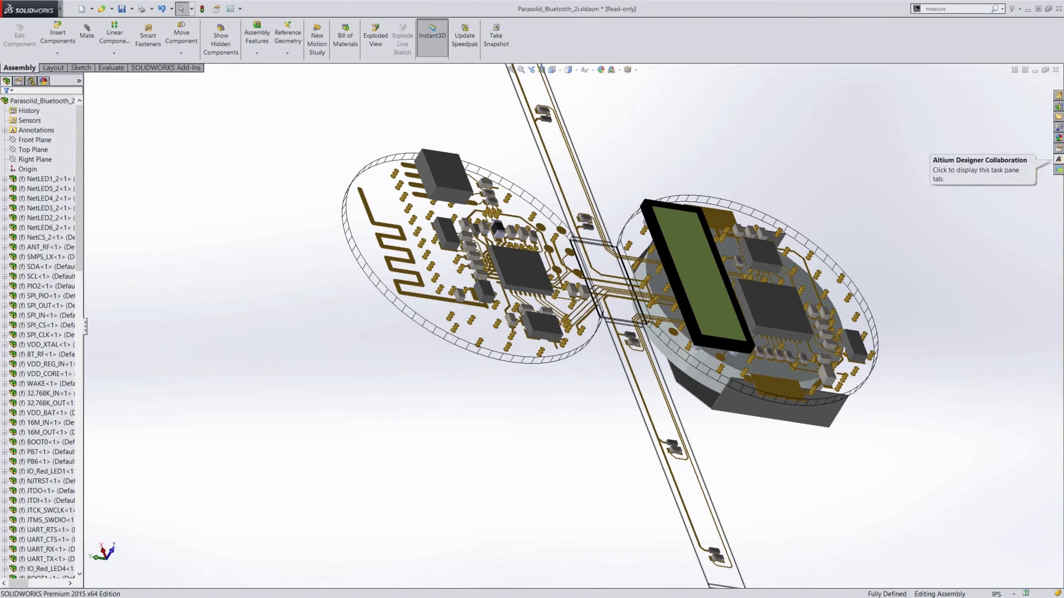
click(1057, 160)
click(1014, 89)
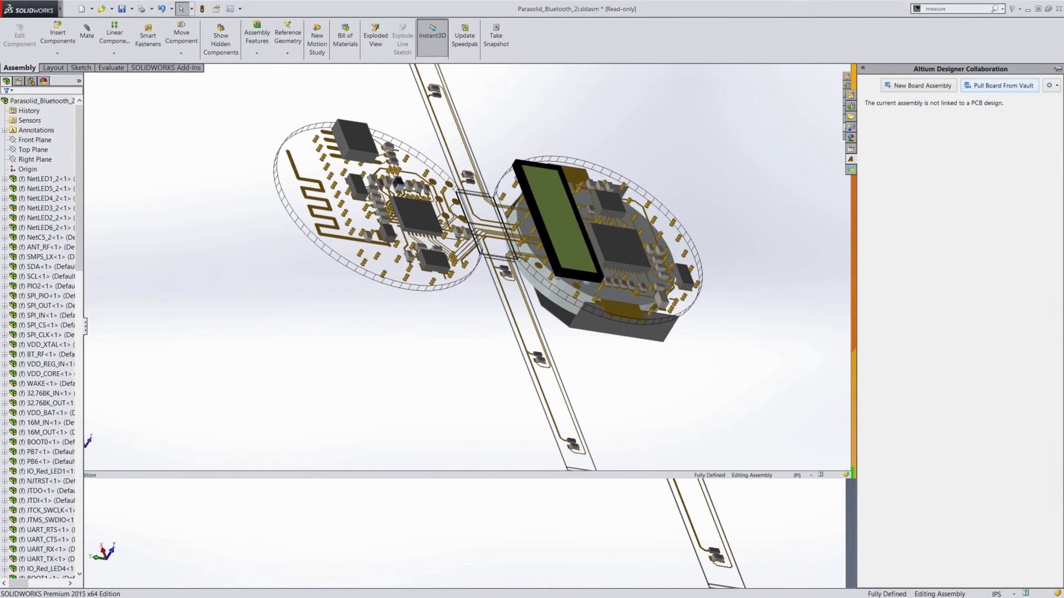
click(553, 310)
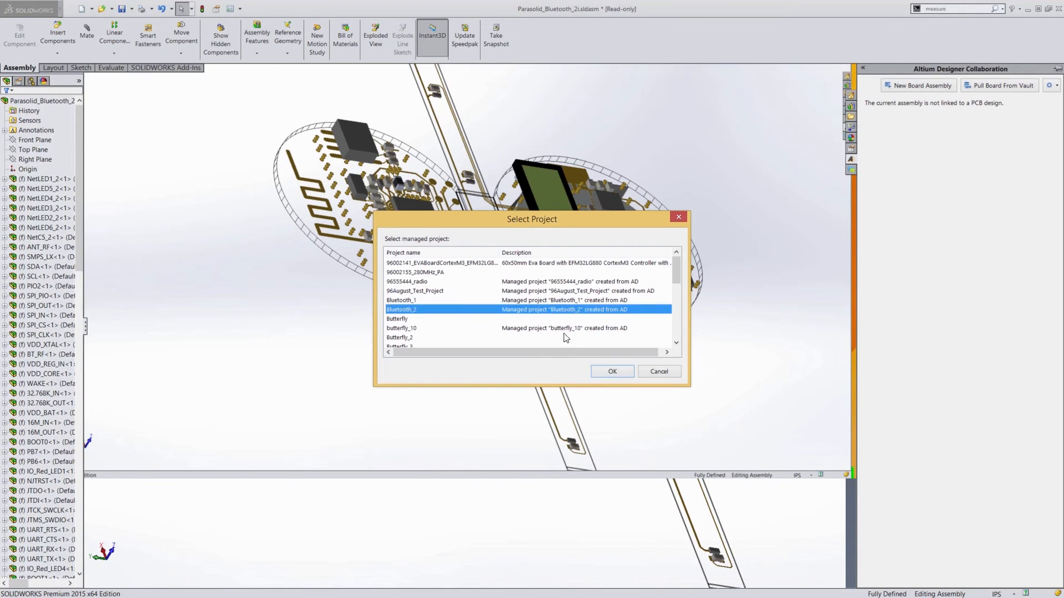
click(608, 371)
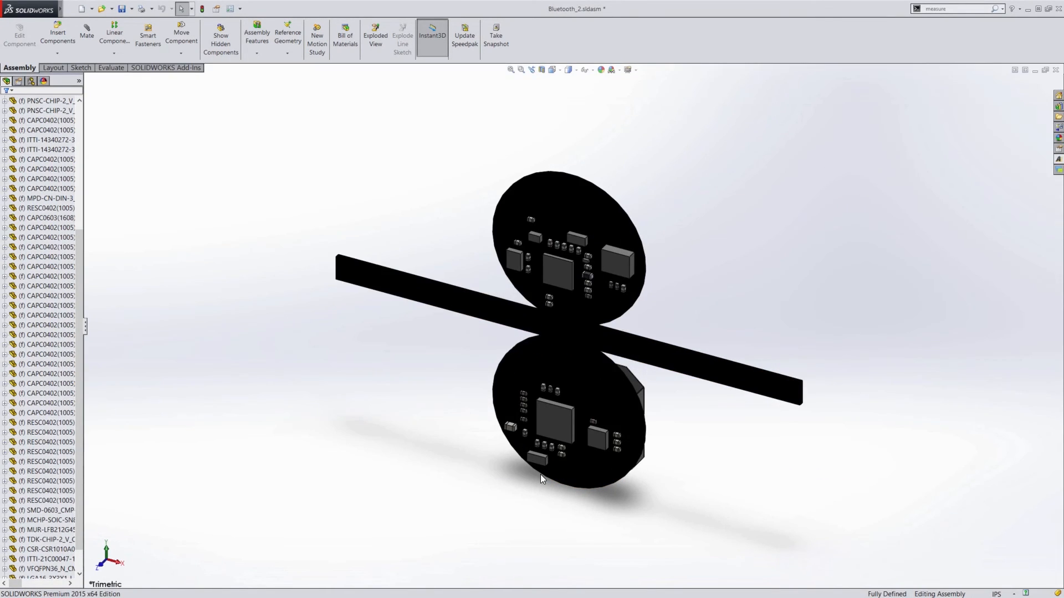
Open Sketch1 of the Board feature in the board outline part for editing.
key(ctrl+1)
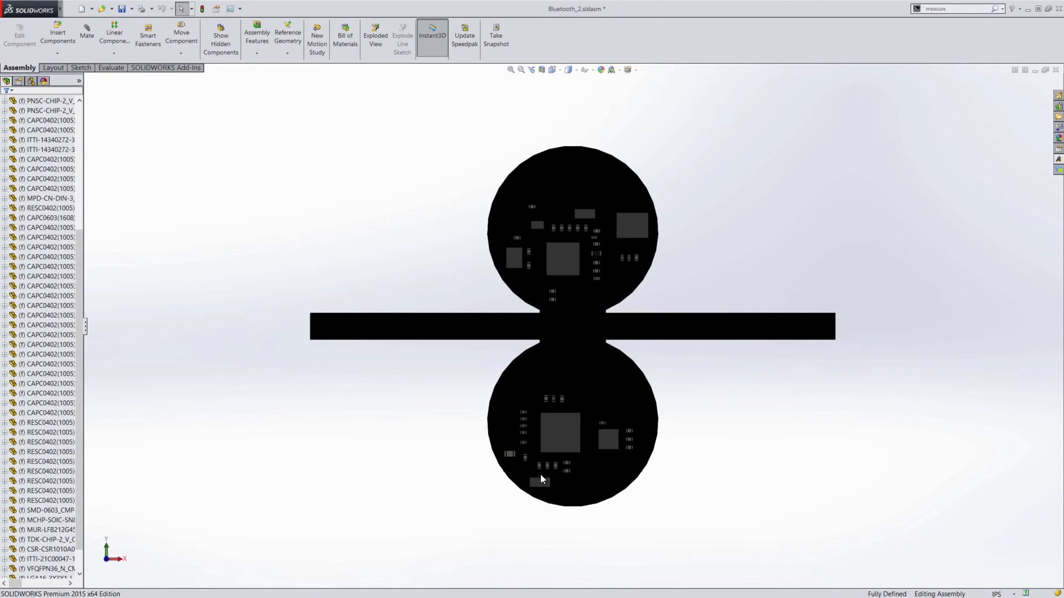
click(497, 399)
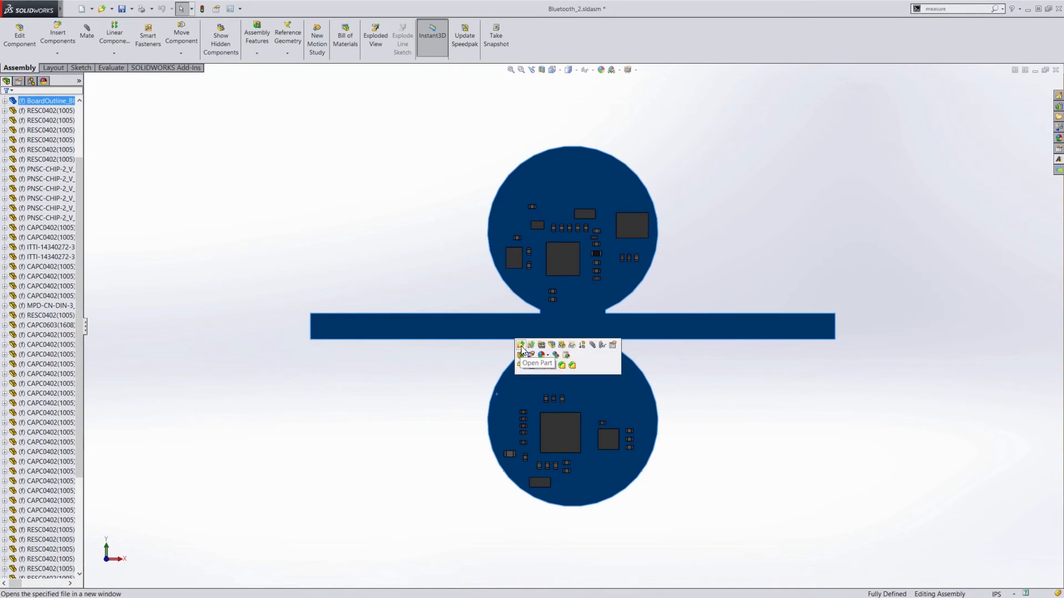
click(5, 102)
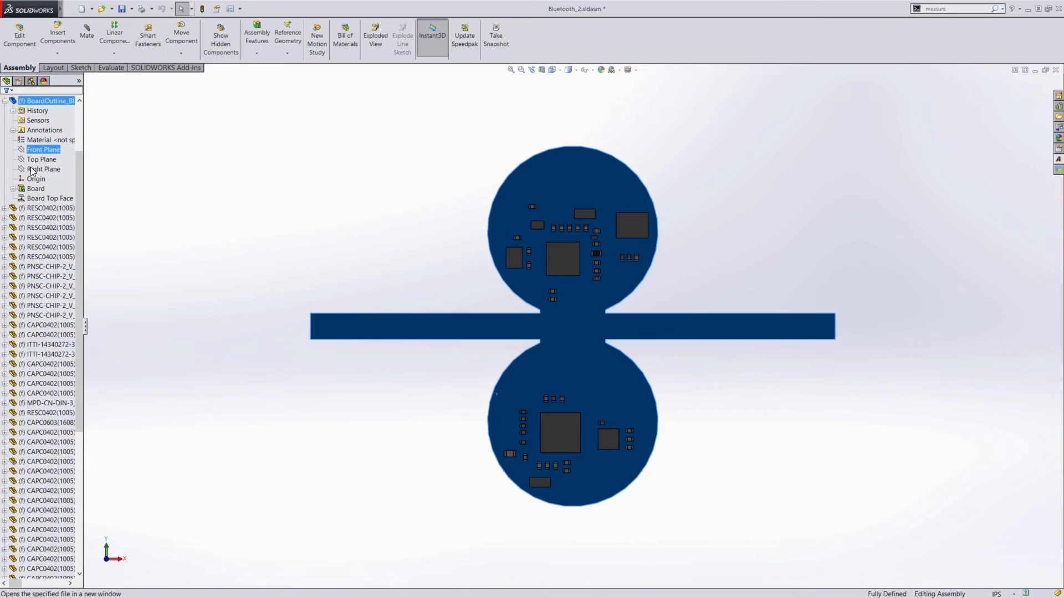
click(13, 189)
click(45, 198)
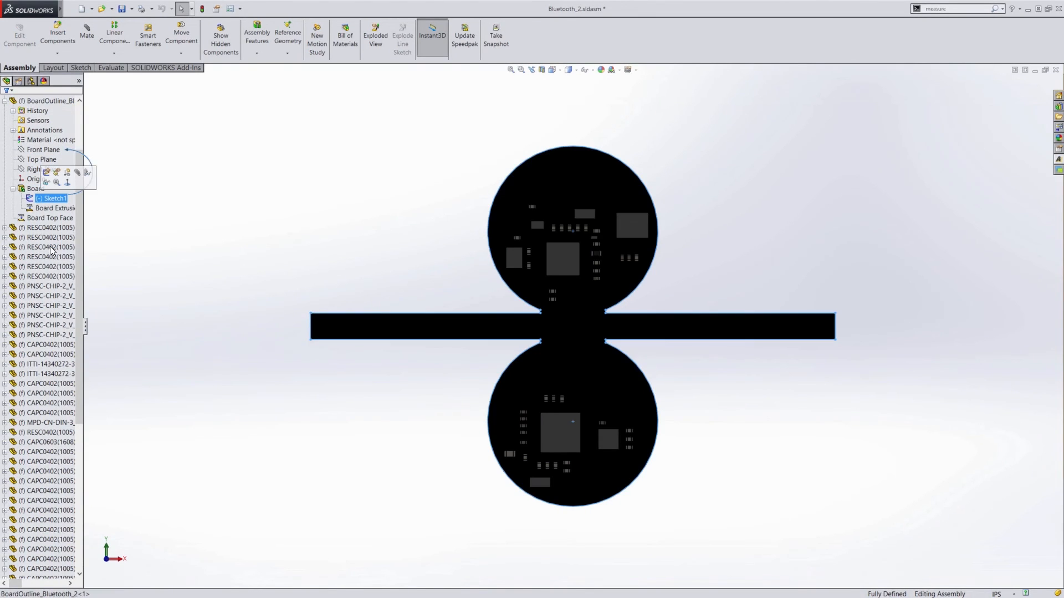
click(47, 173)
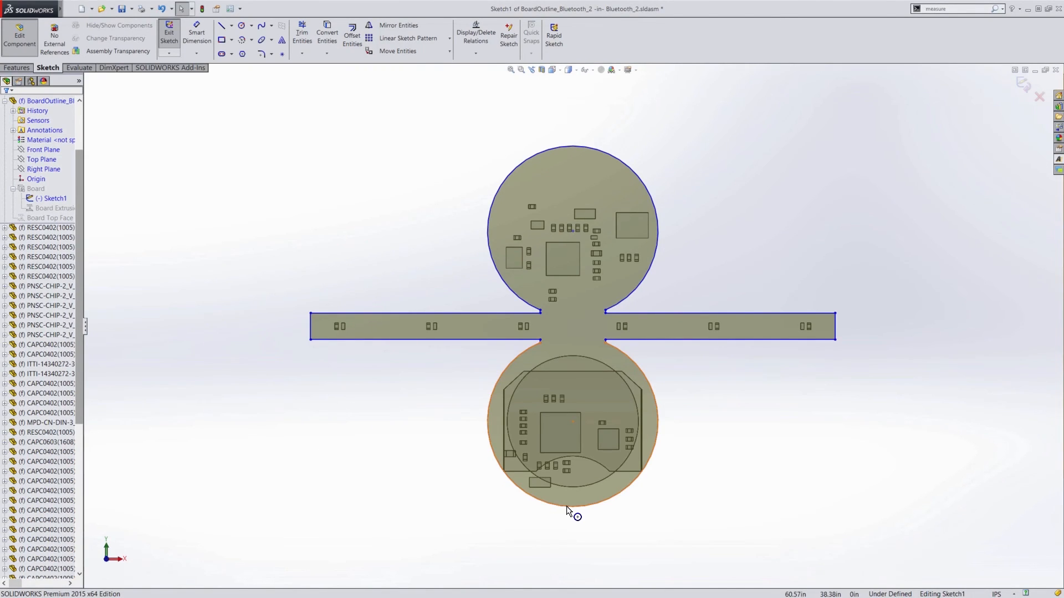
Enlarge the outline's lower arc to about 0.66 in radius and the upper arc to about 0.68 in, ending the sketch and component editing.
drag(566, 506, 571, 558)
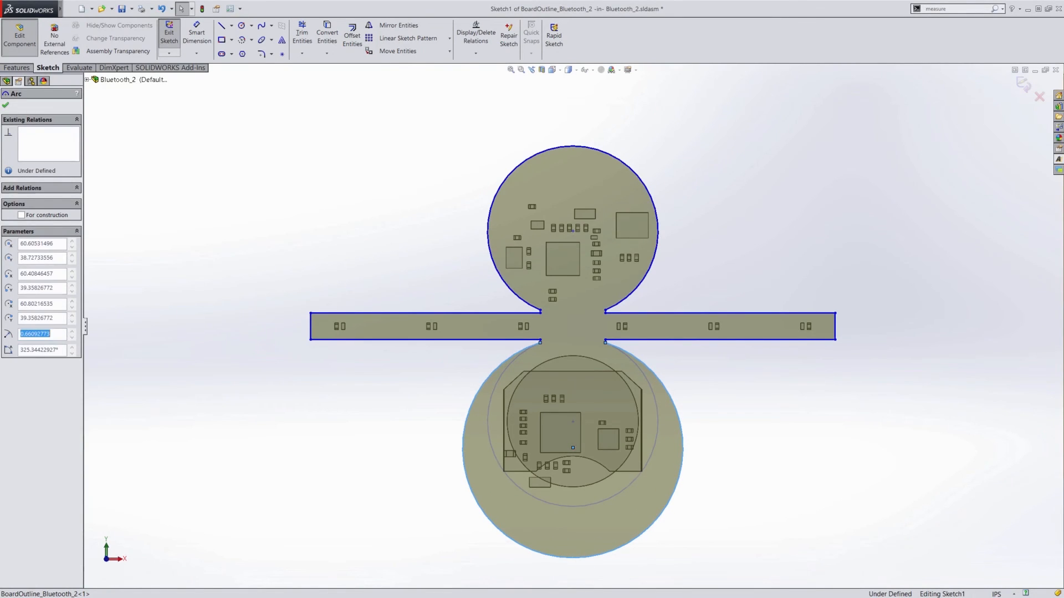
drag(574, 144, 582, 91)
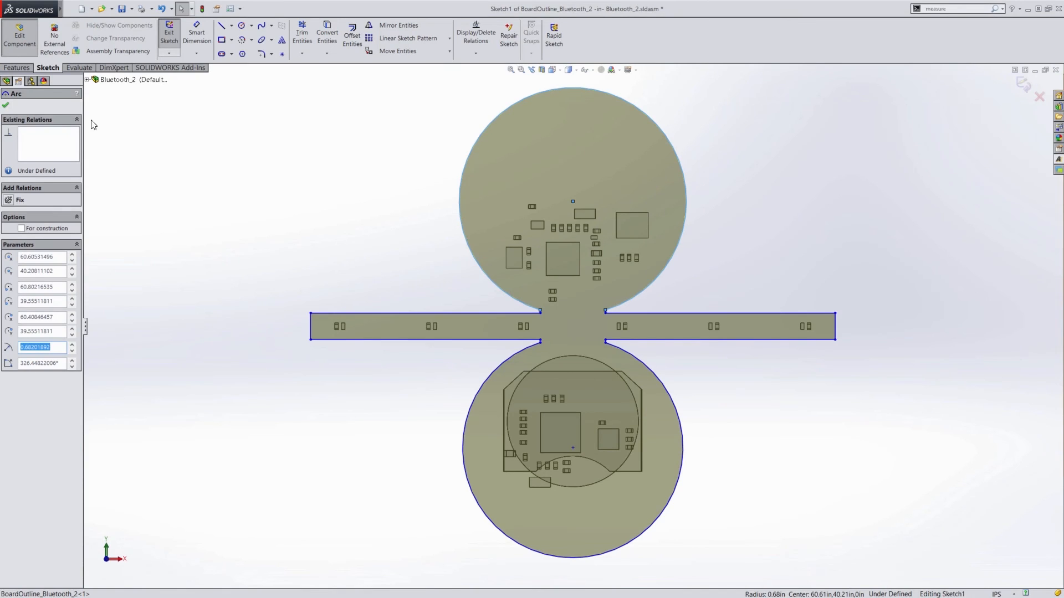
click(6, 105)
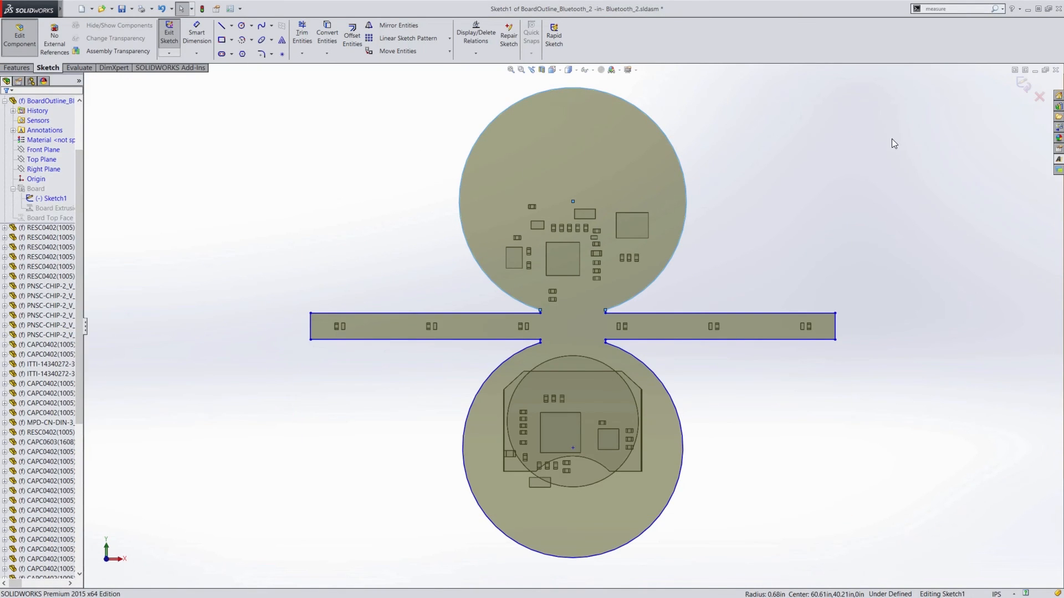
click(1023, 85)
click(1027, 88)
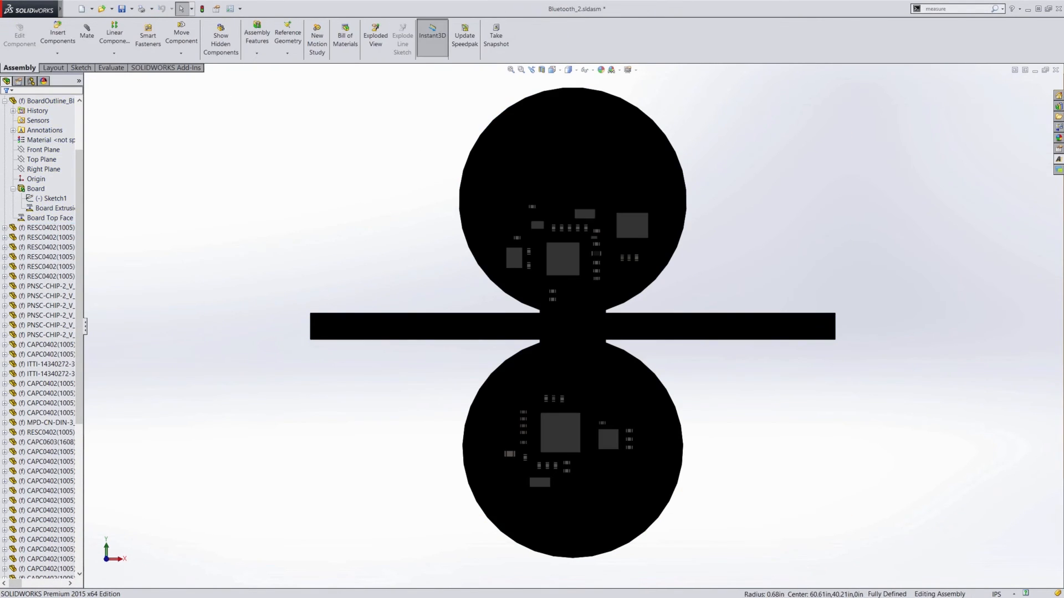
Push the modified board assembly to the collaboration server with the comment "changed board shape".
click(1058, 169)
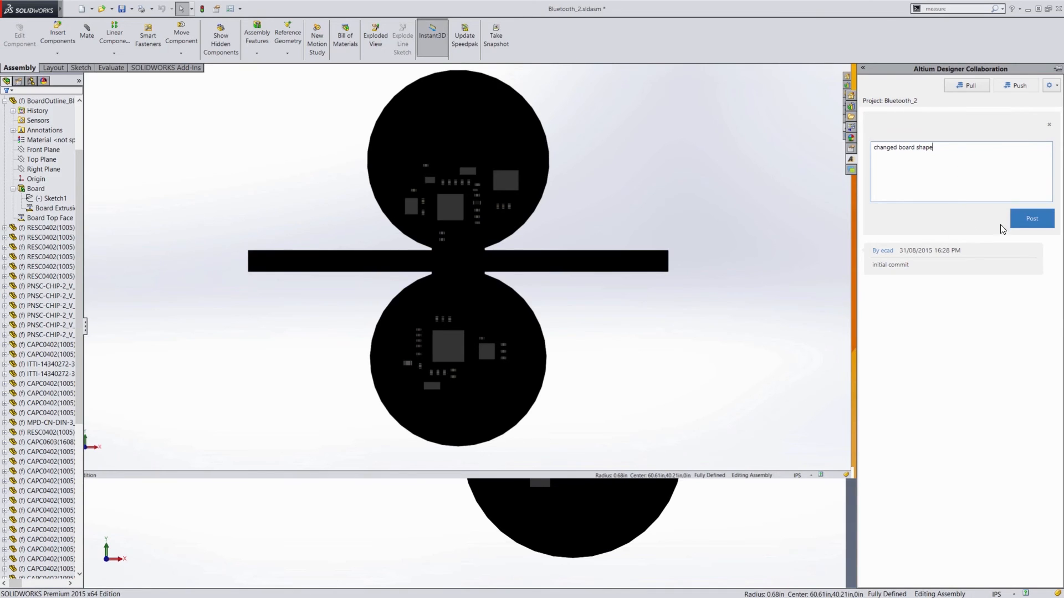
click(1017, 221)
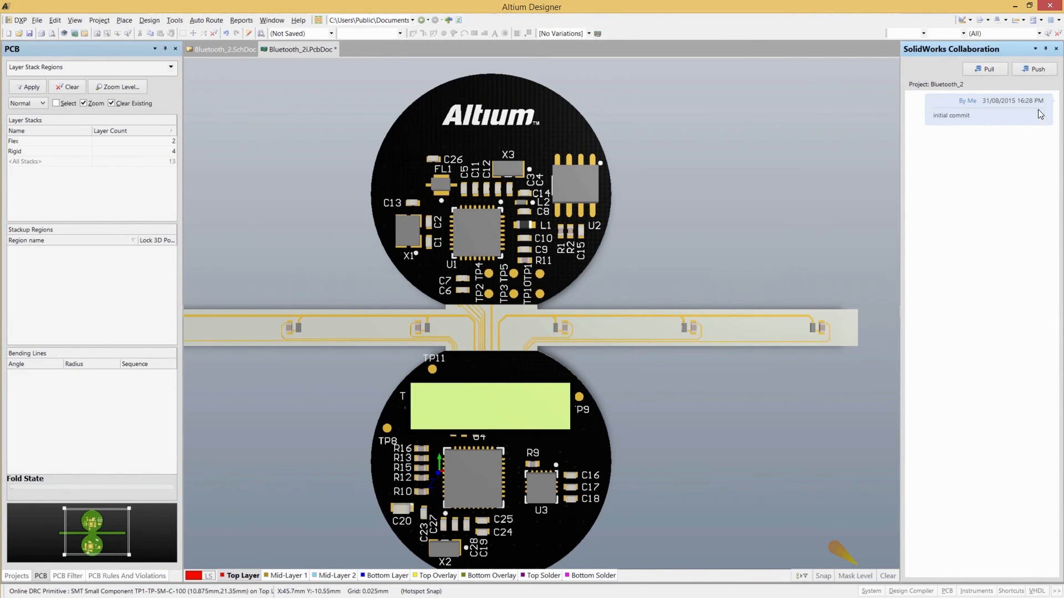
Pull the MCAD changes for Bluetooth_2 and preview the proposed Board Outline change on the whole 3D board.
click(986, 68)
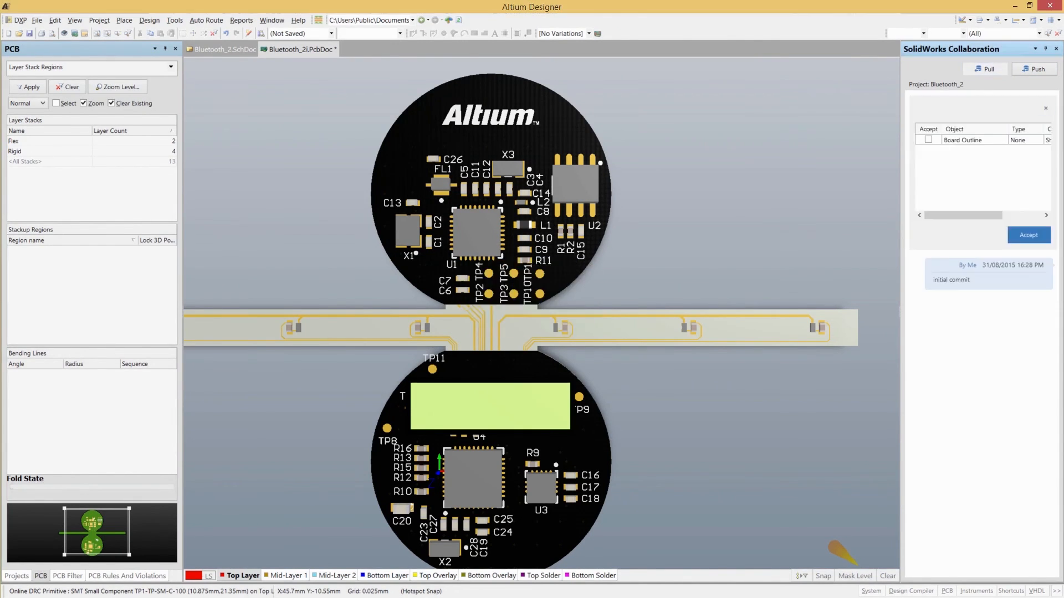
click(972, 141)
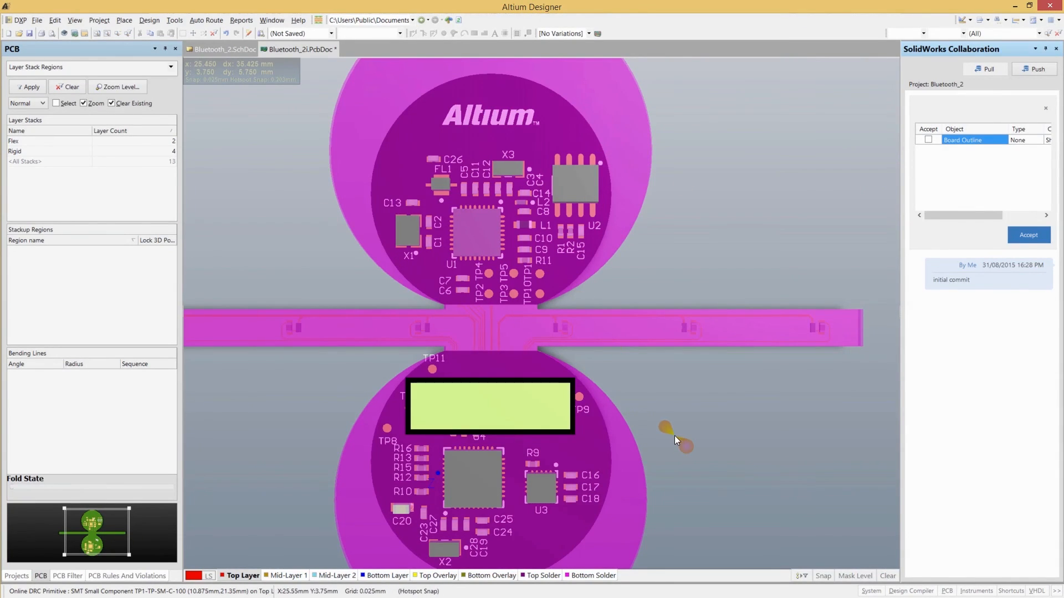
ctrl+scroll(675, 438, down, 2)
right_drag(682, 421, 696, 363)
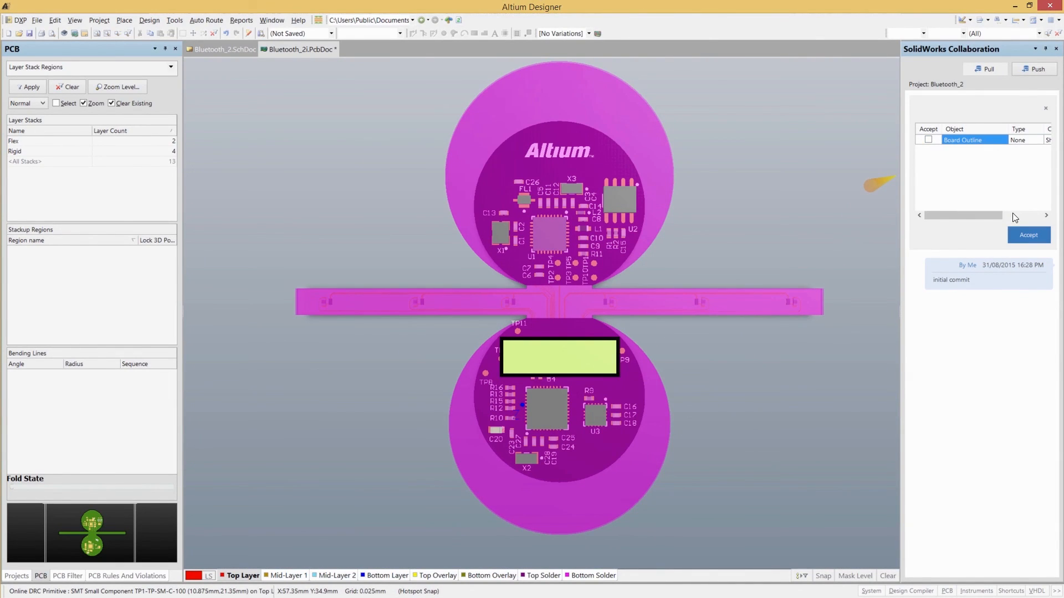
Close the list of proposed changes and discard the incoming "changed board shape" revision.
click(931, 141)
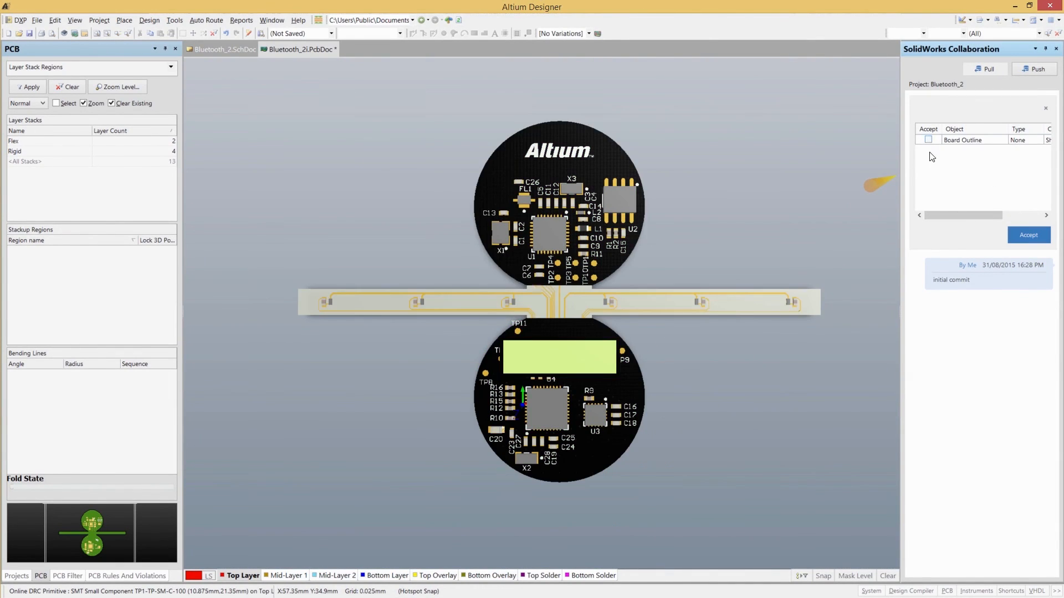
click(1022, 230)
click(1046, 108)
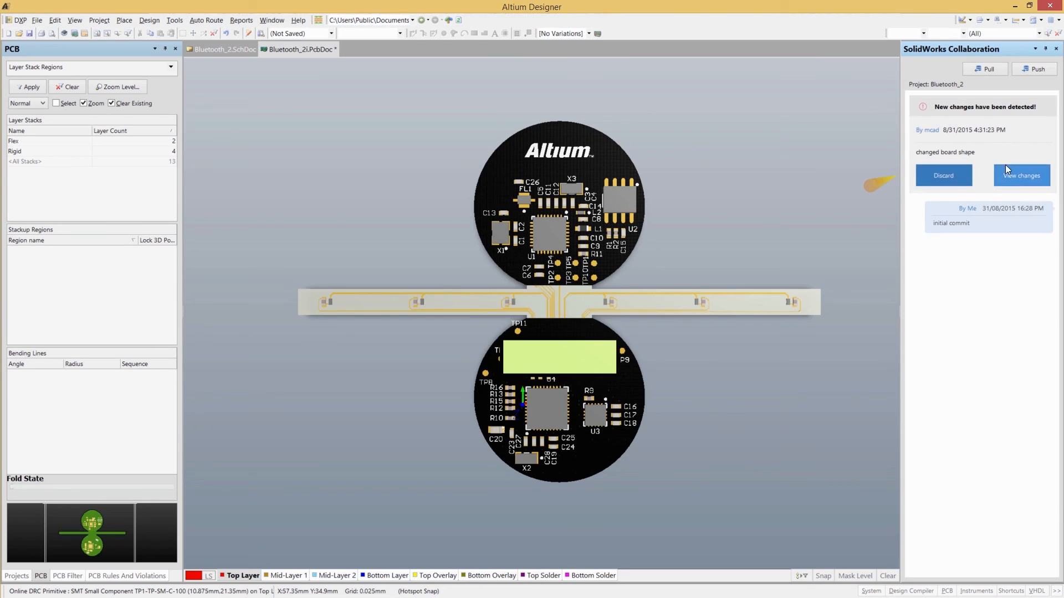
click(958, 178)
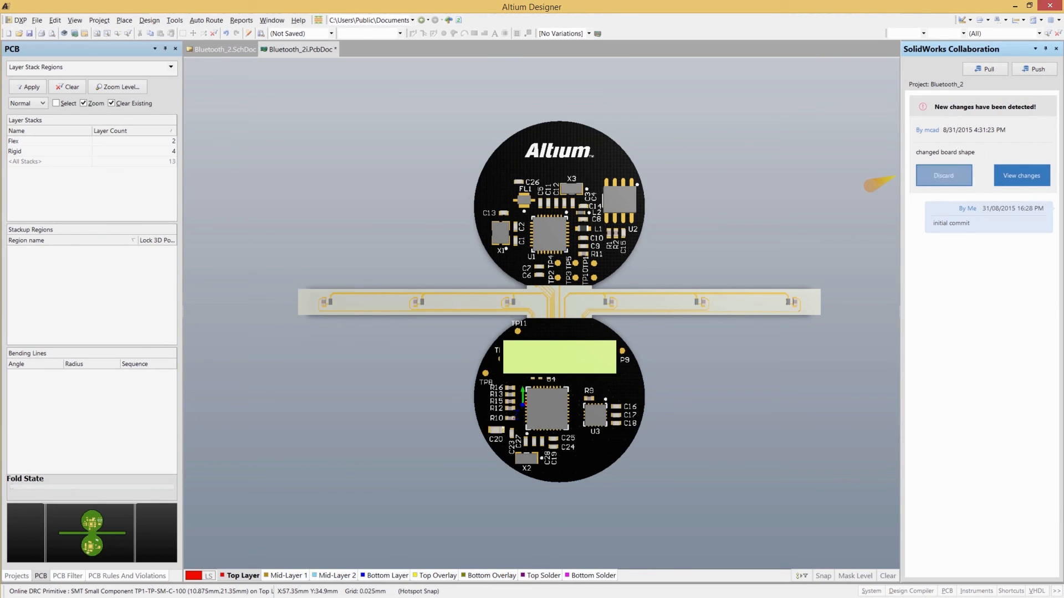
Start pushing the current Bluetooth_2 board to the collaboration server.
click(1034, 70)
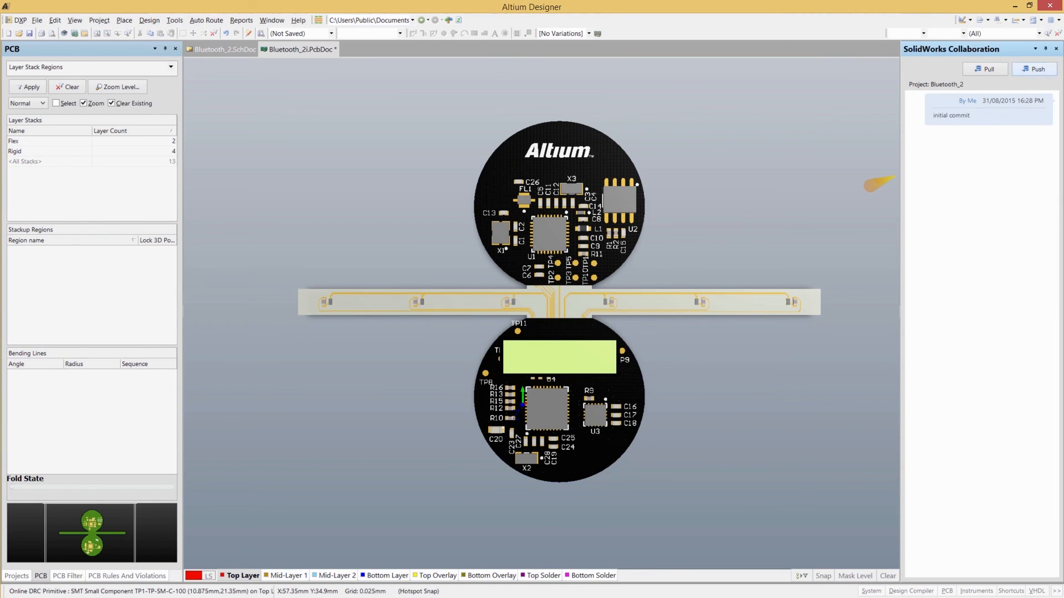